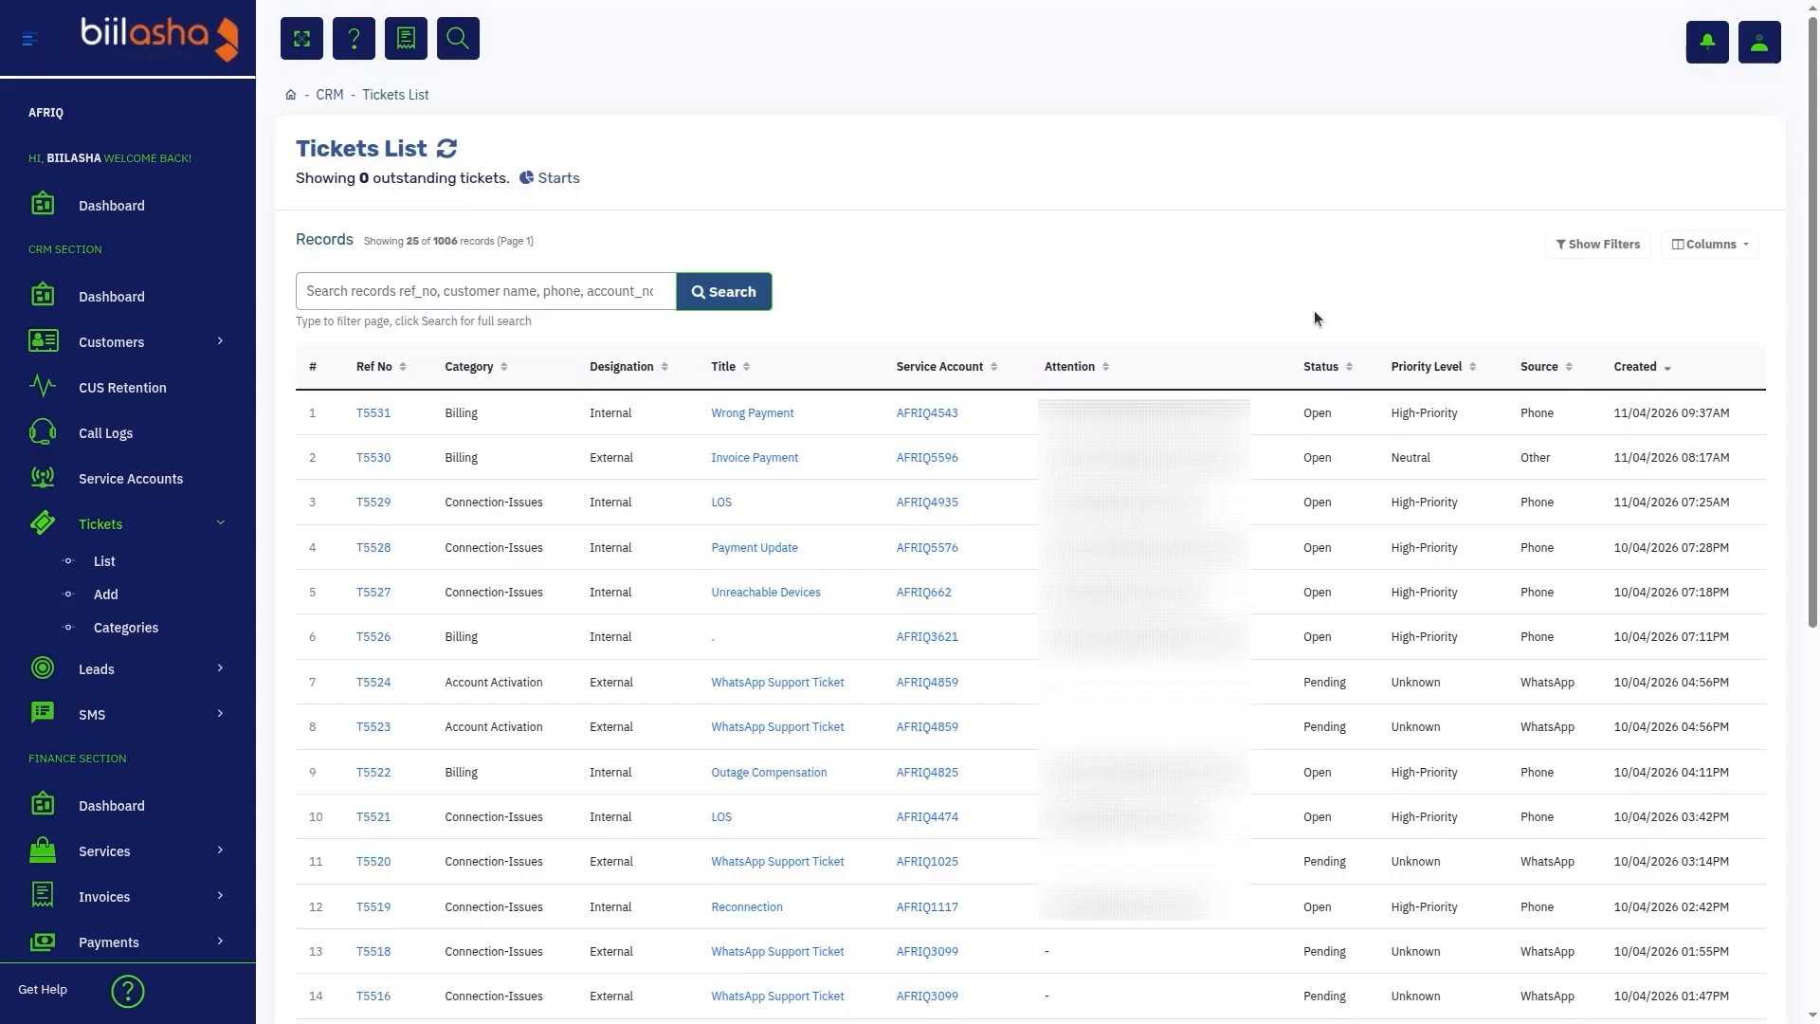
Open the Ticket Starts summary and review each assignee's pending, open, resolved and closed tickets, closing it when done.
click(553, 177)
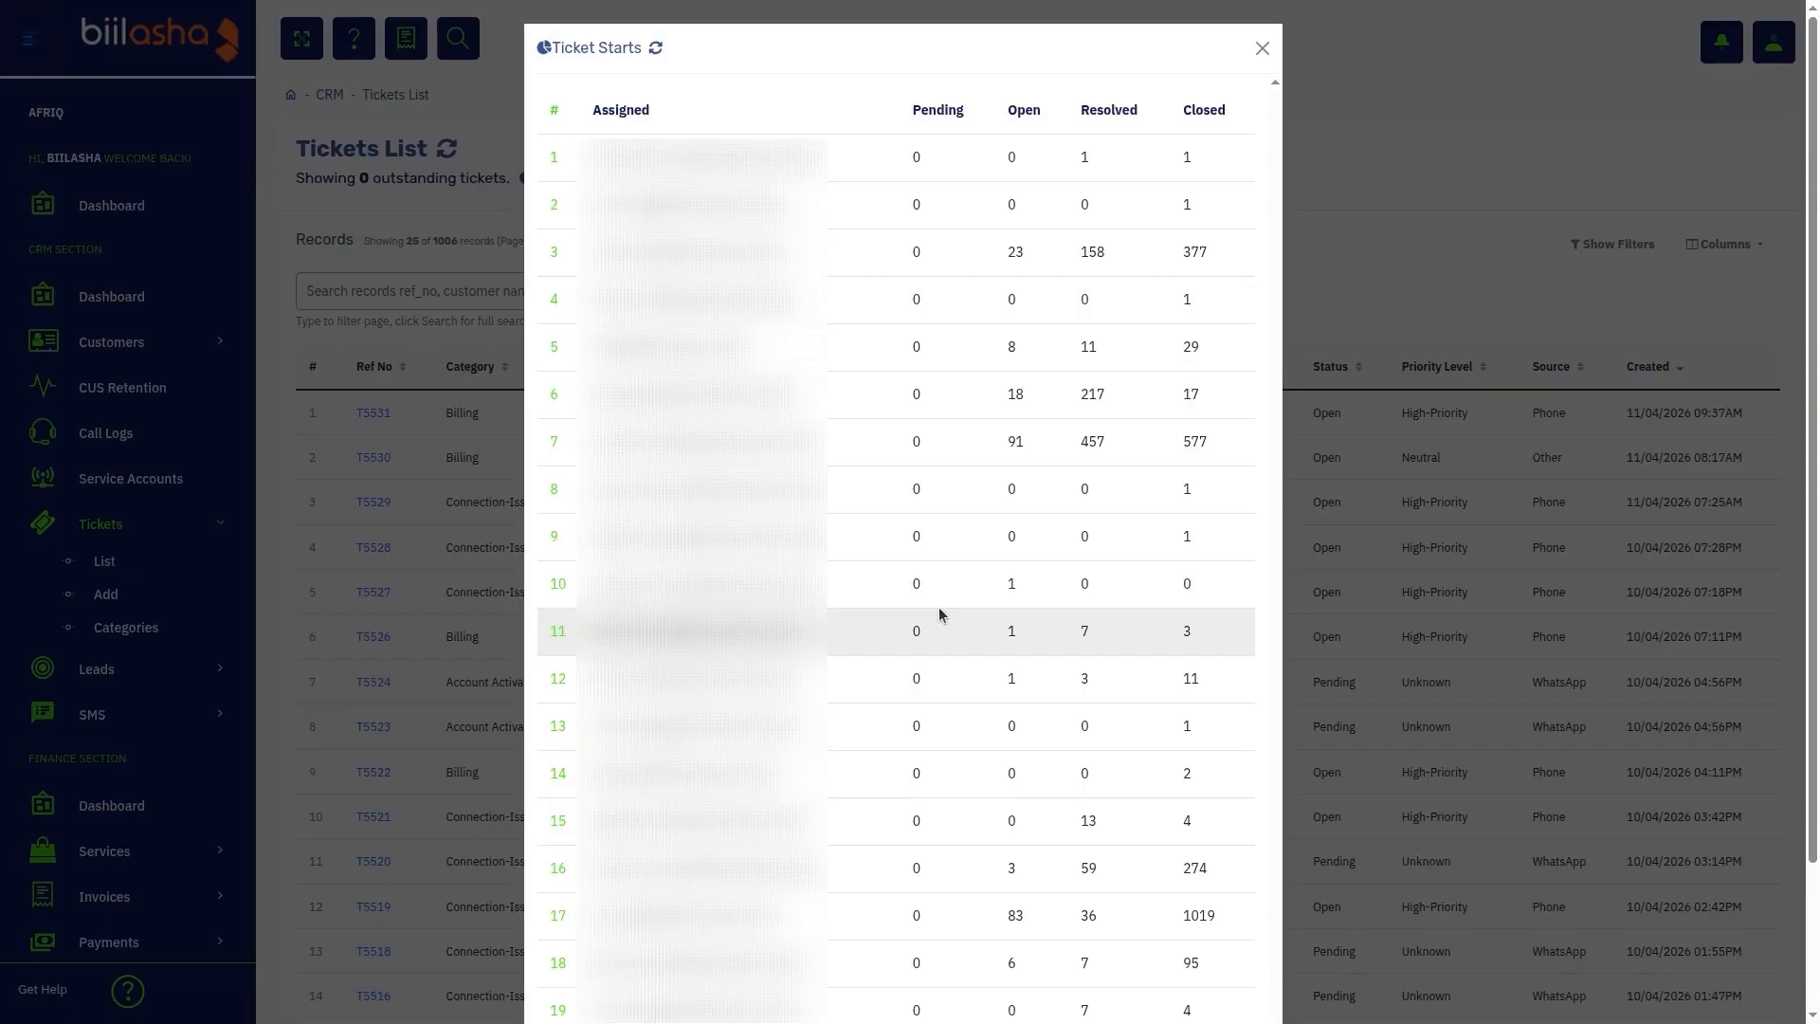
scroll(938, 607, down, 2)
scroll(938, 607, up, 2)
scroll(938, 607, down, 2)
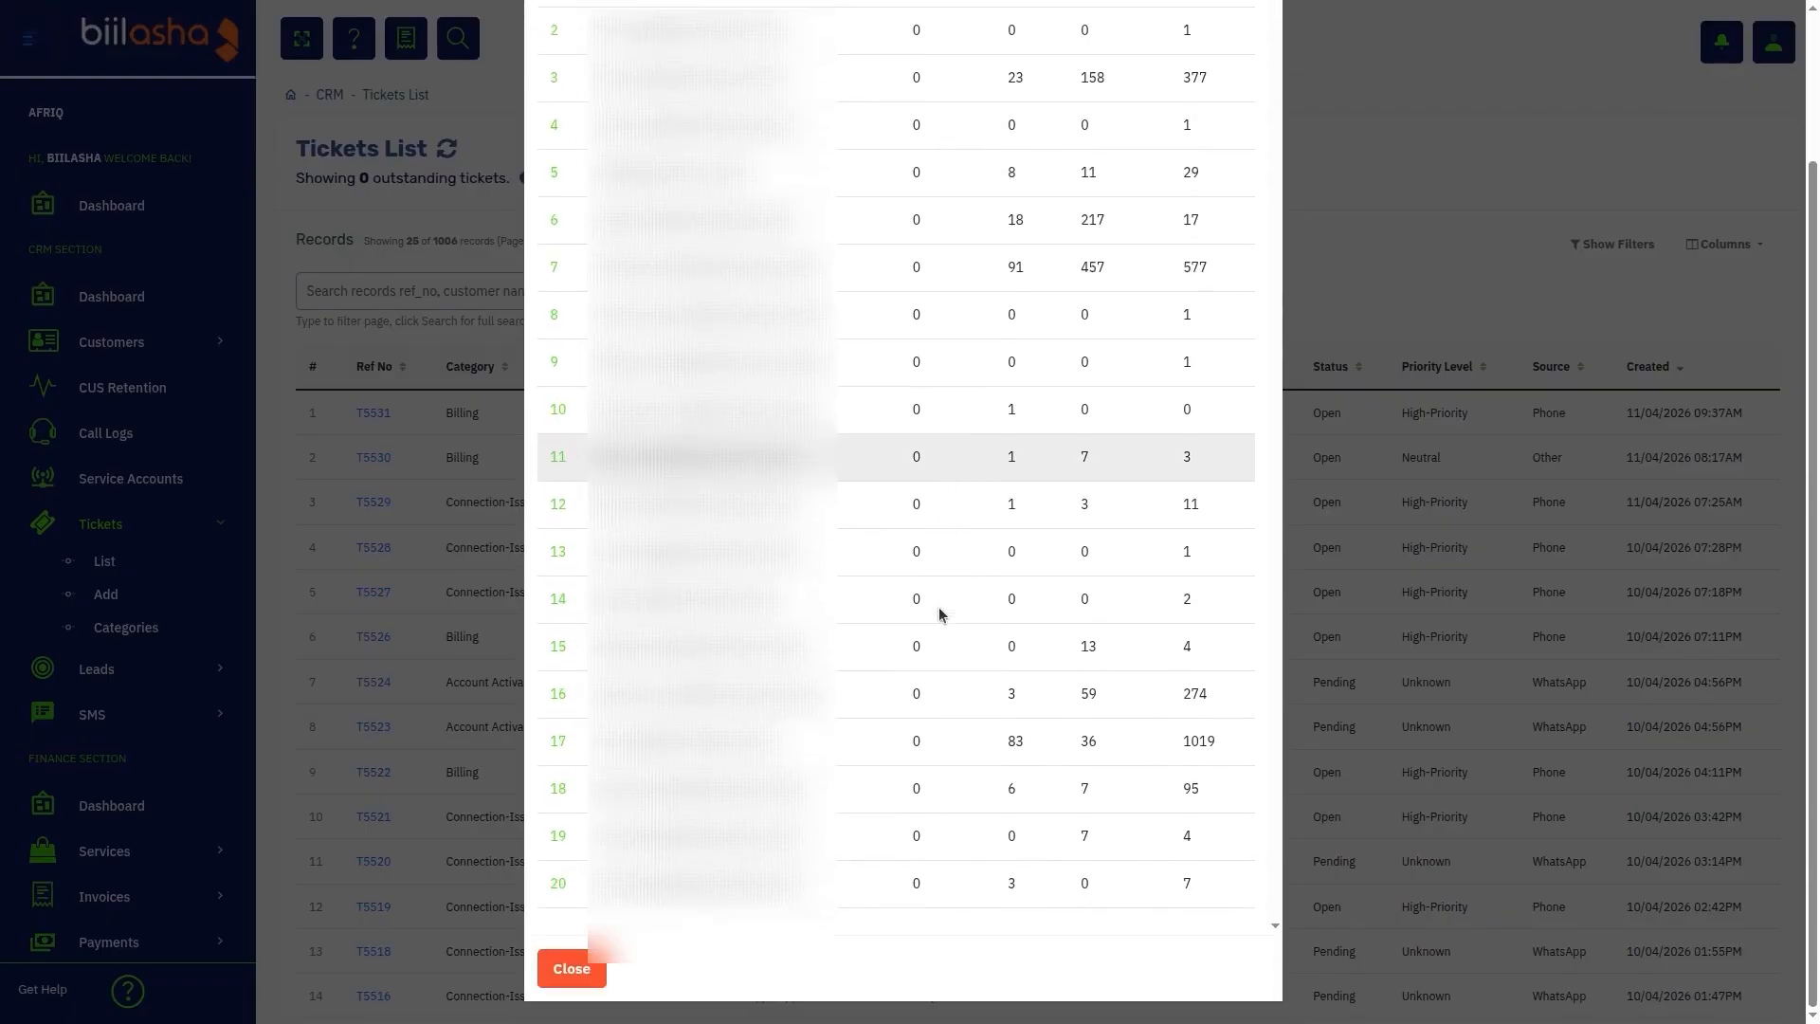
scroll(939, 606, up, 2)
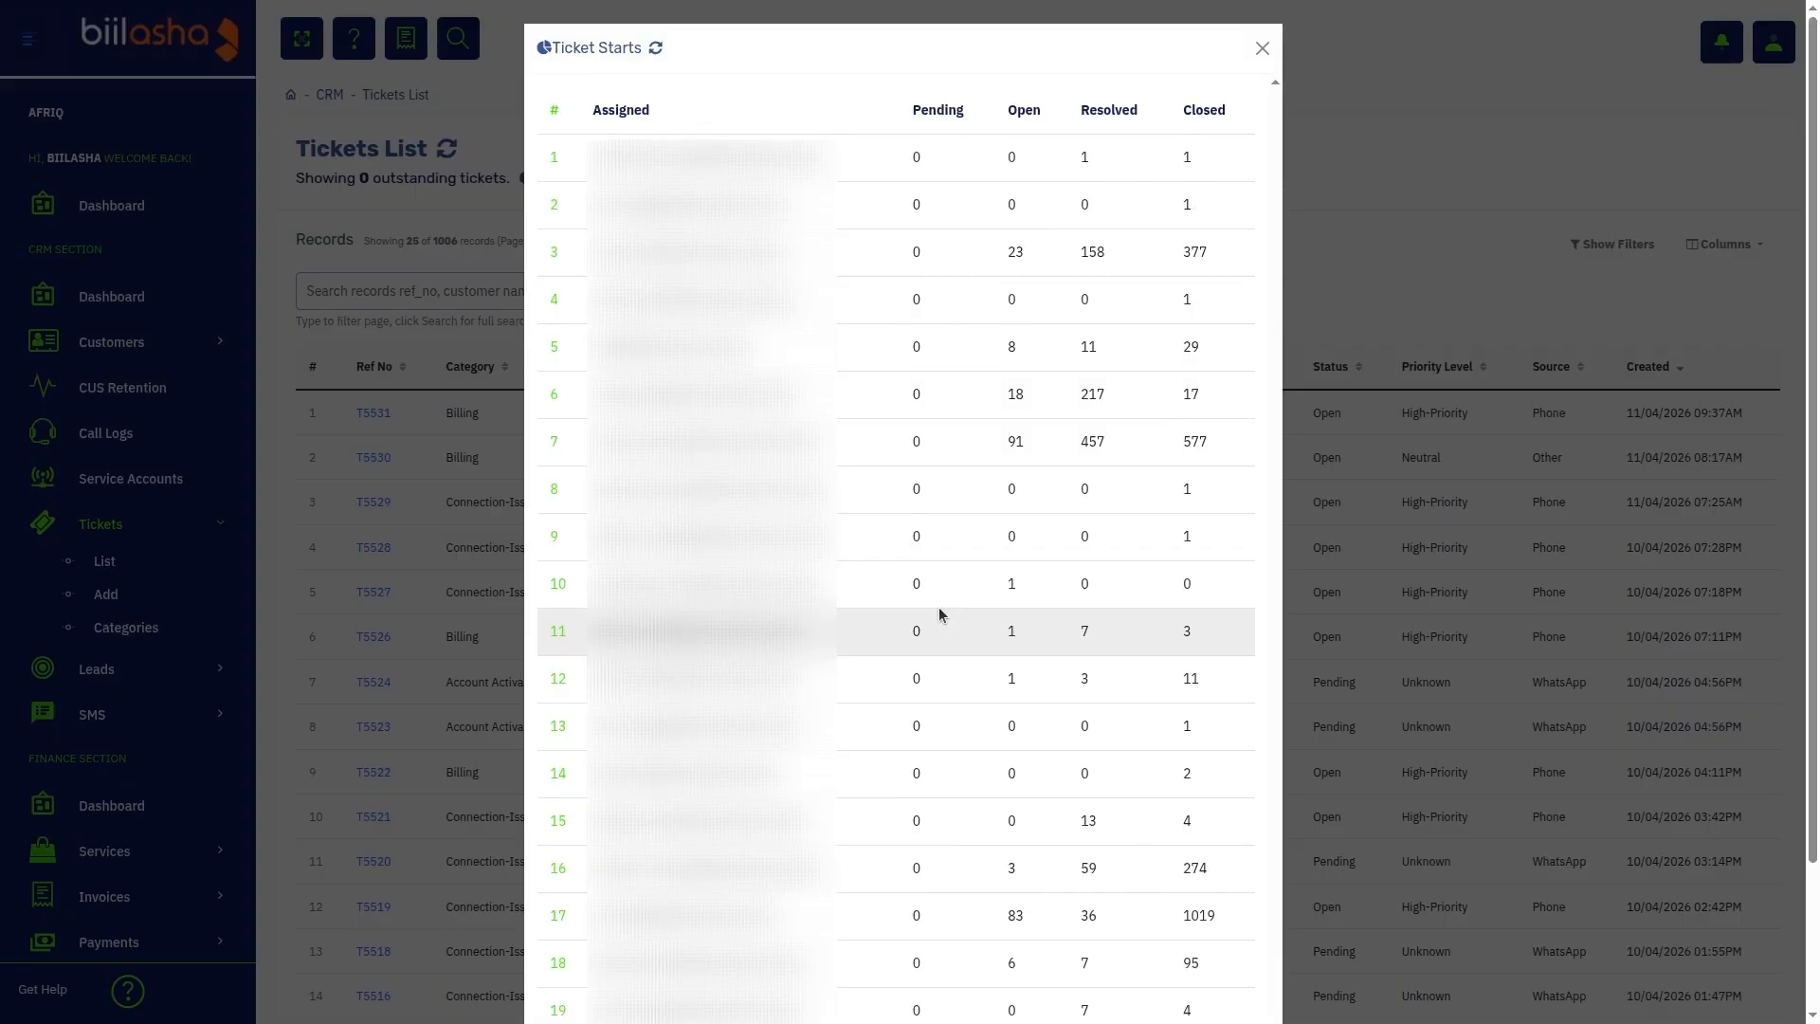
scroll(938, 608, down, 2)
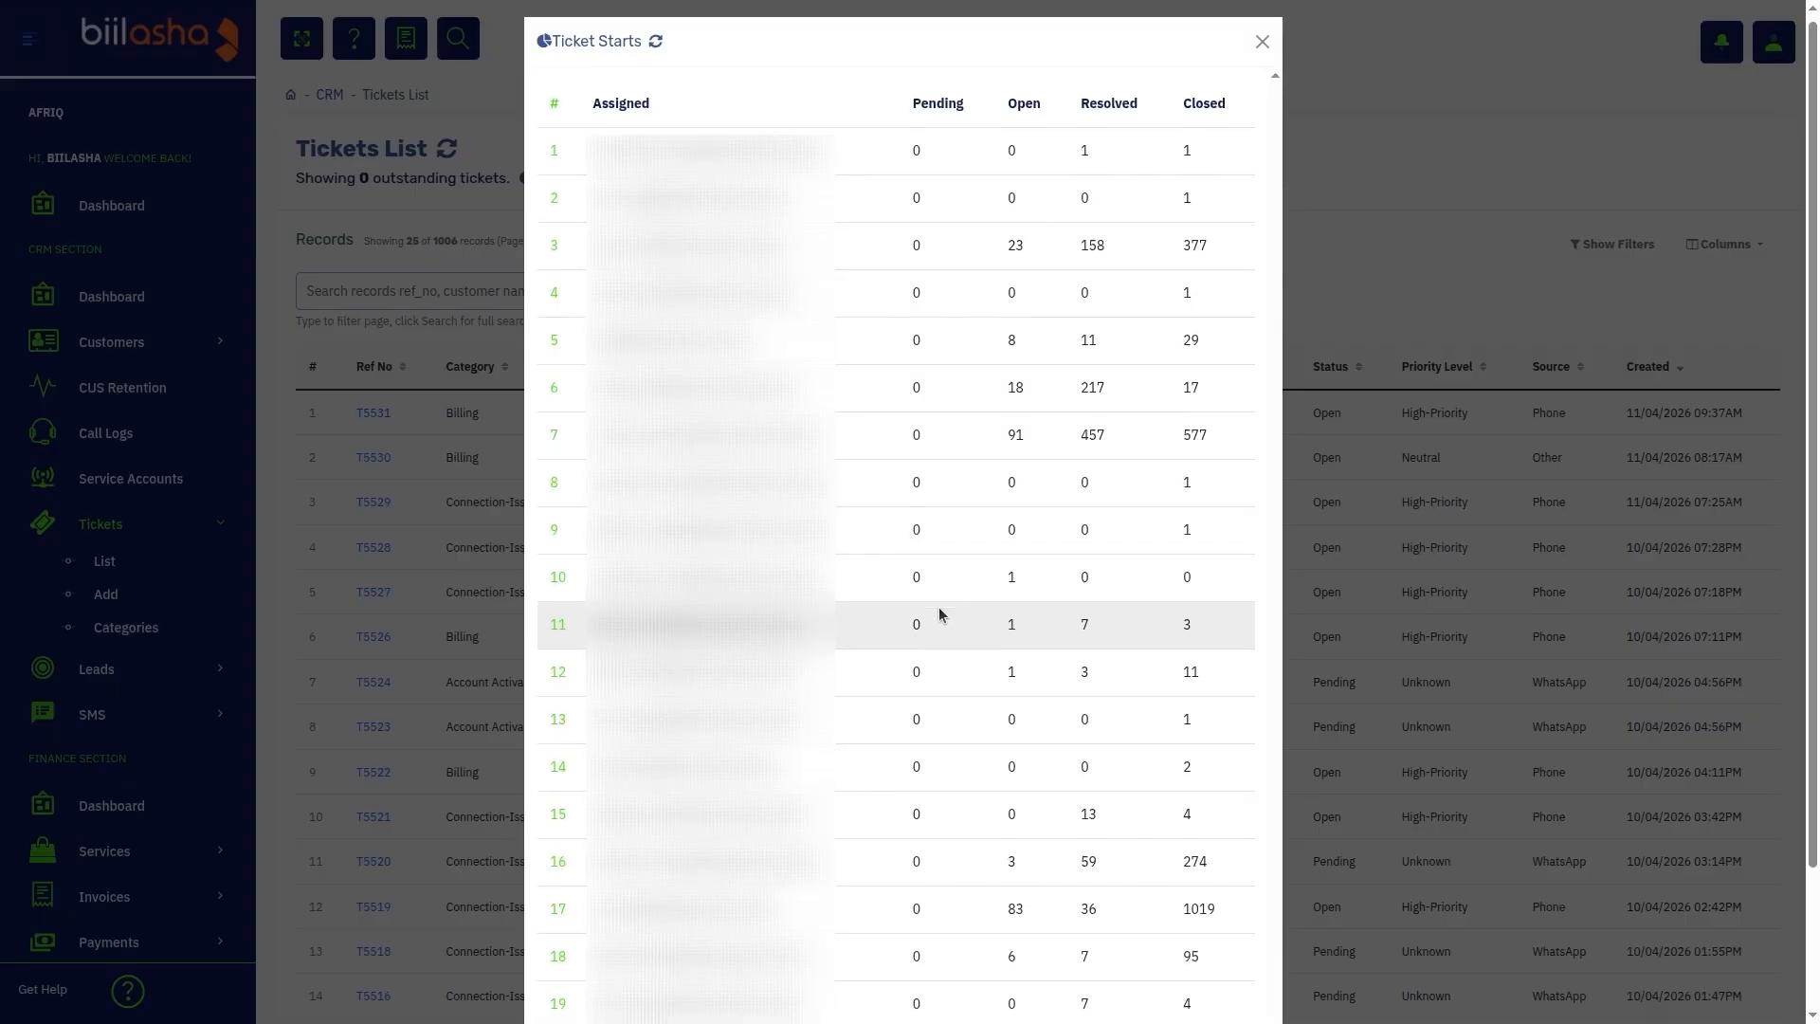
scroll(938, 613, down, 1)
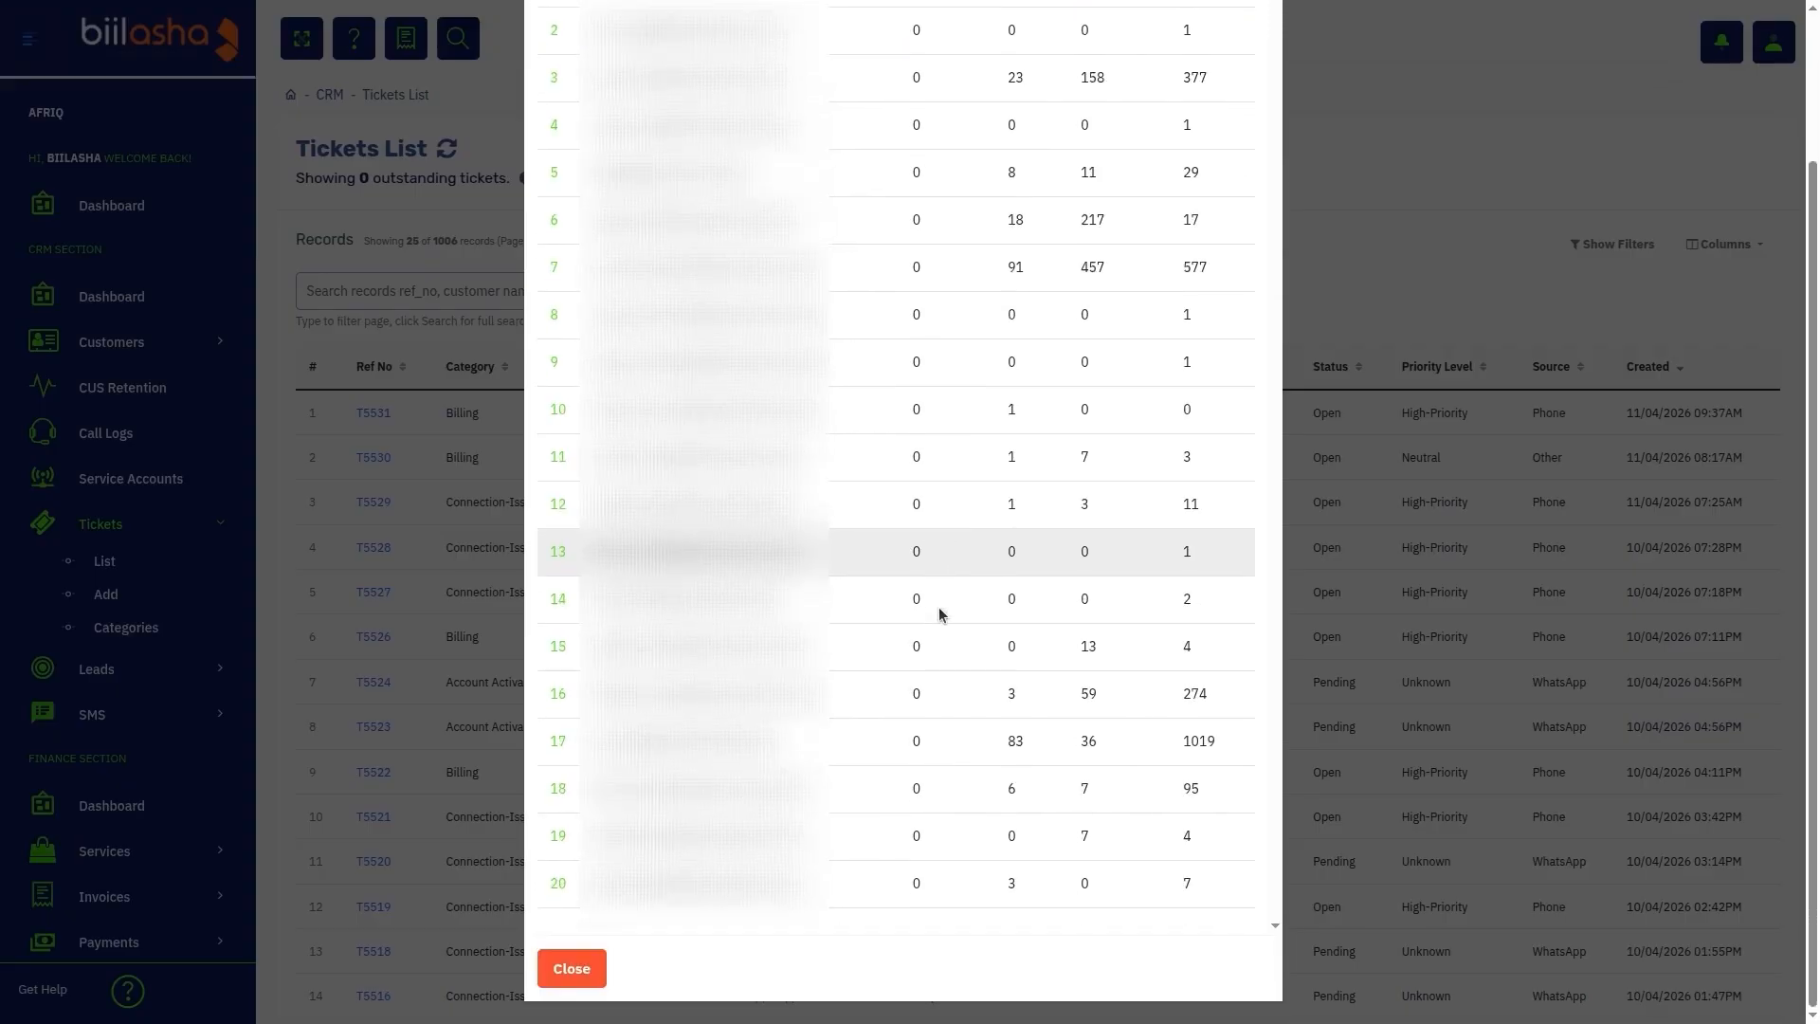
click(573, 969)
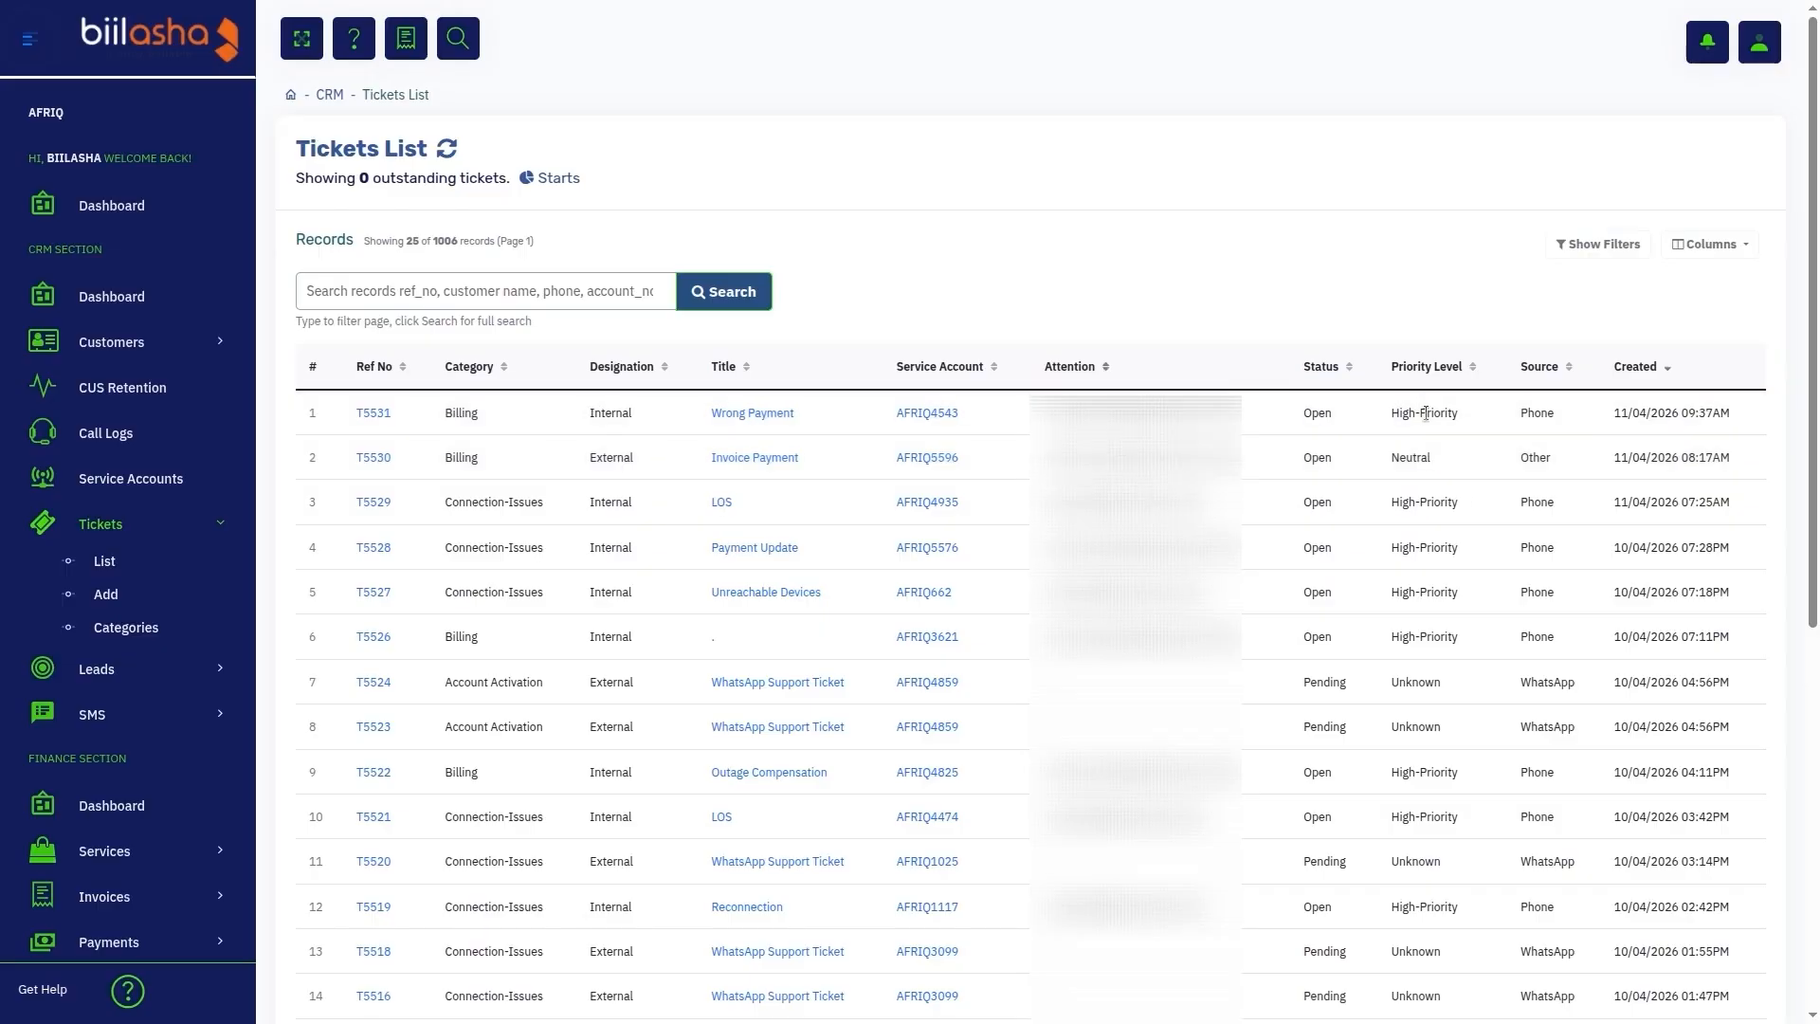
Open the "Extention" ticket T5510 from the tickets list and examine its available category options.
scroll(822, 588, down, 6)
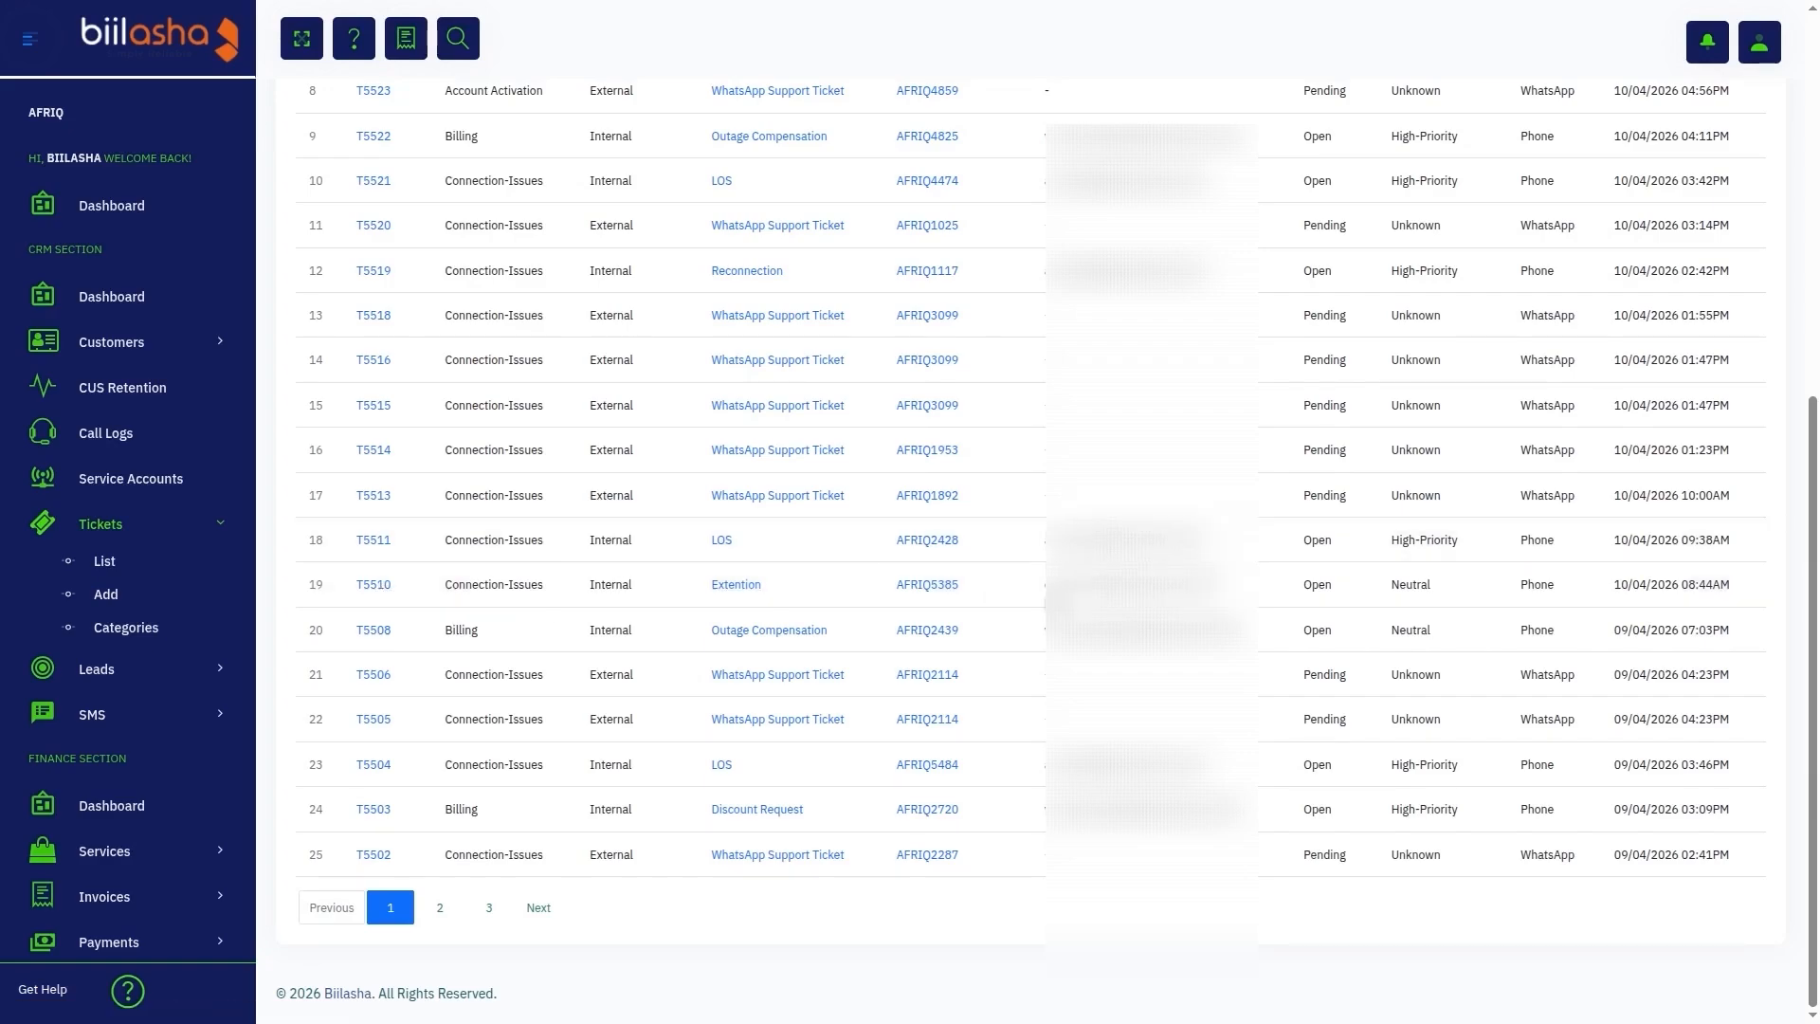
click(1045, 595)
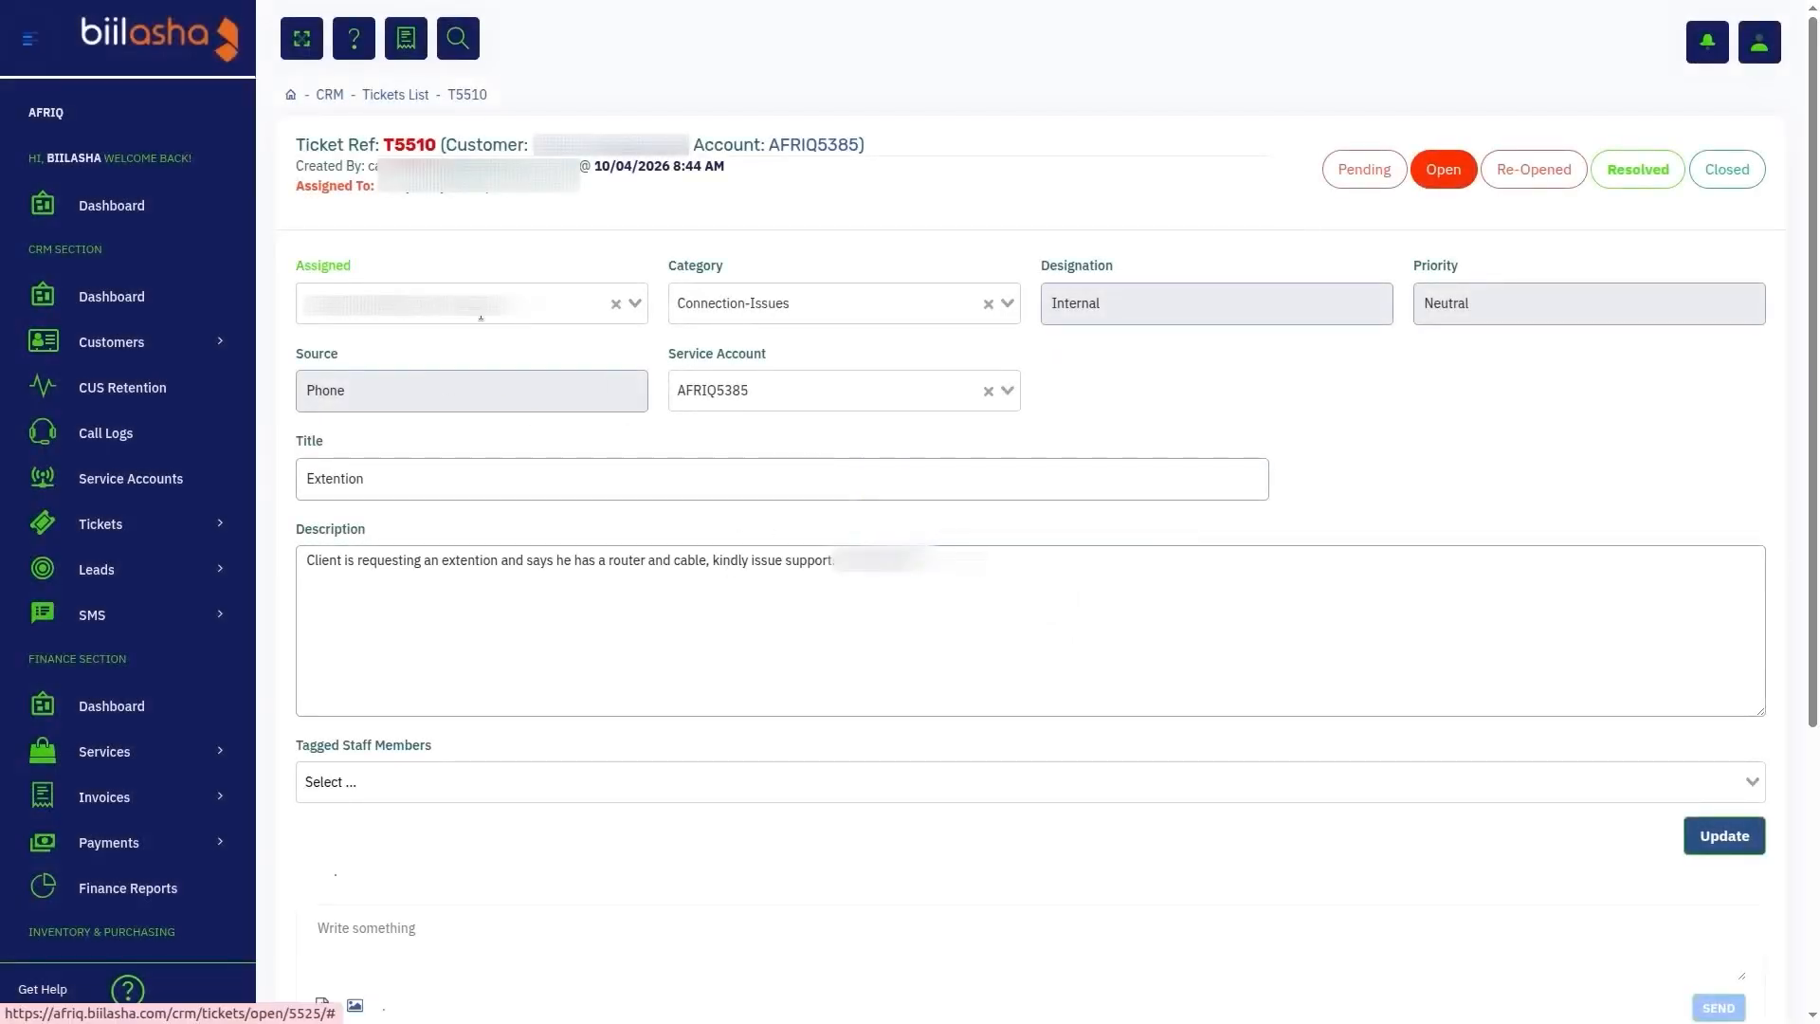
click(731, 306)
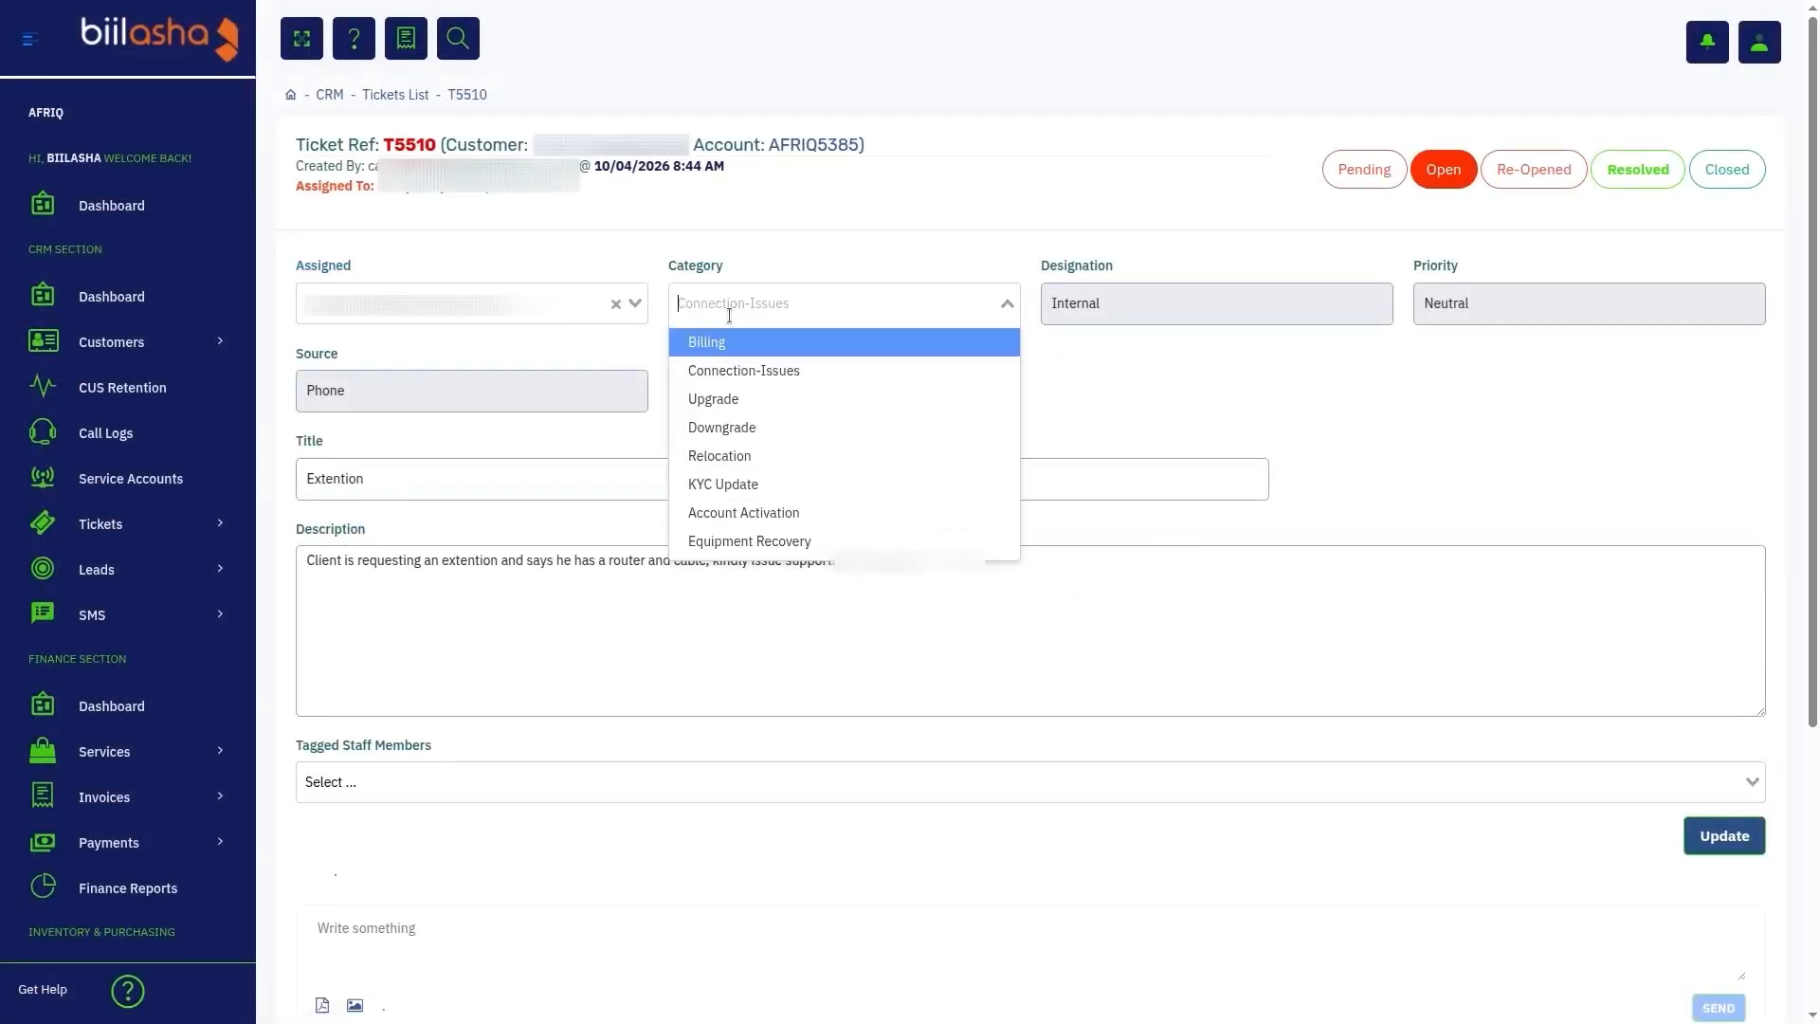
click(731, 305)
click(729, 308)
click(729, 315)
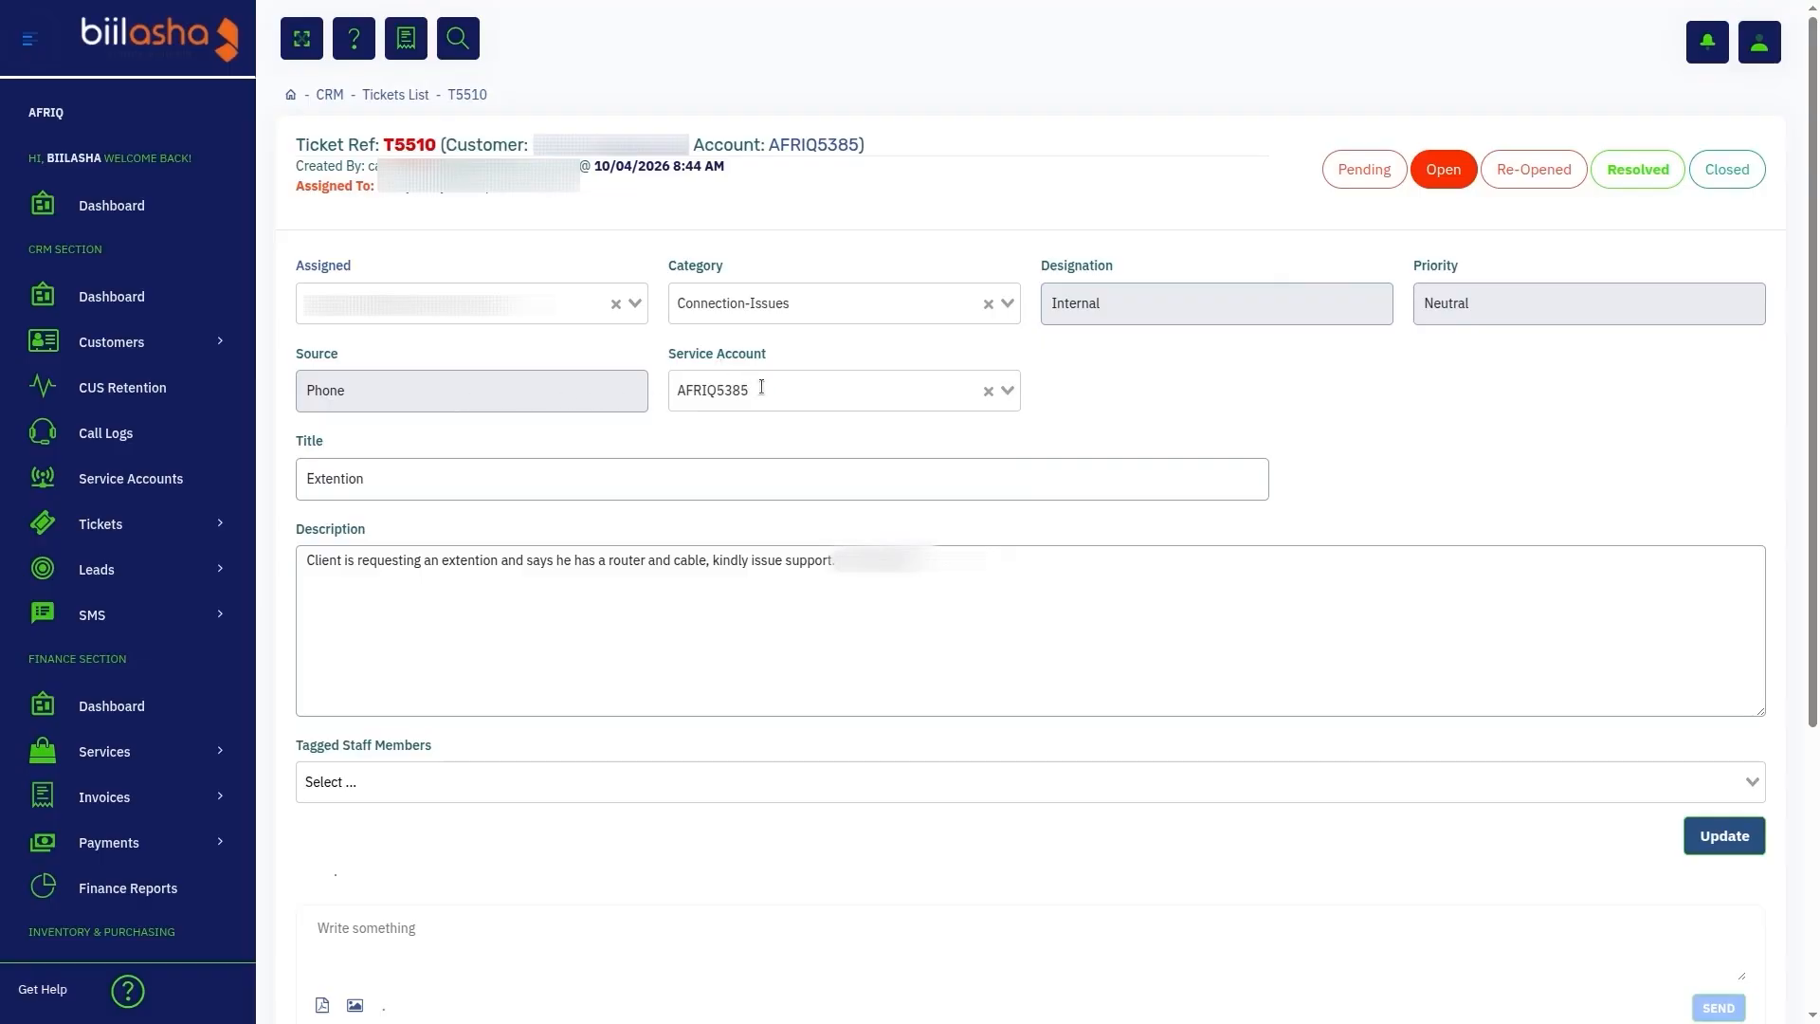
Examine the ticket's title, description, selectable tagged staff members and comment box without changing them.
click(455, 476)
click(467, 604)
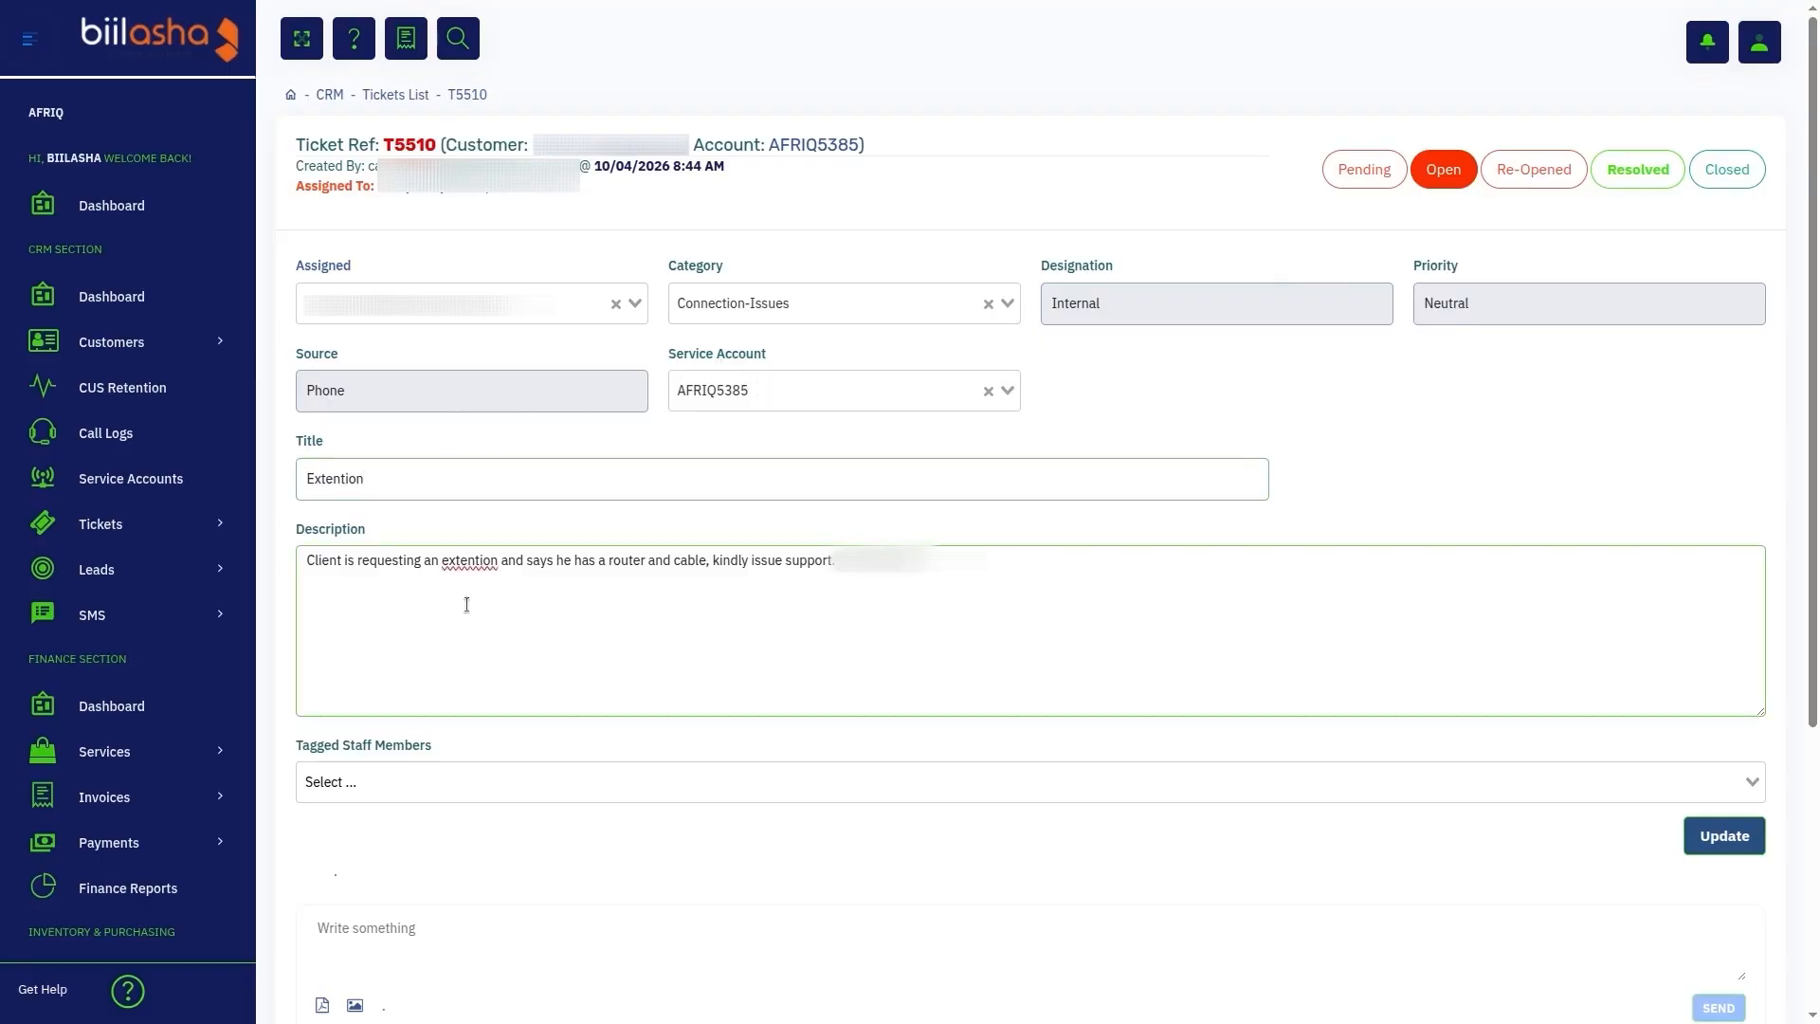
scroll(466, 604, down, 3)
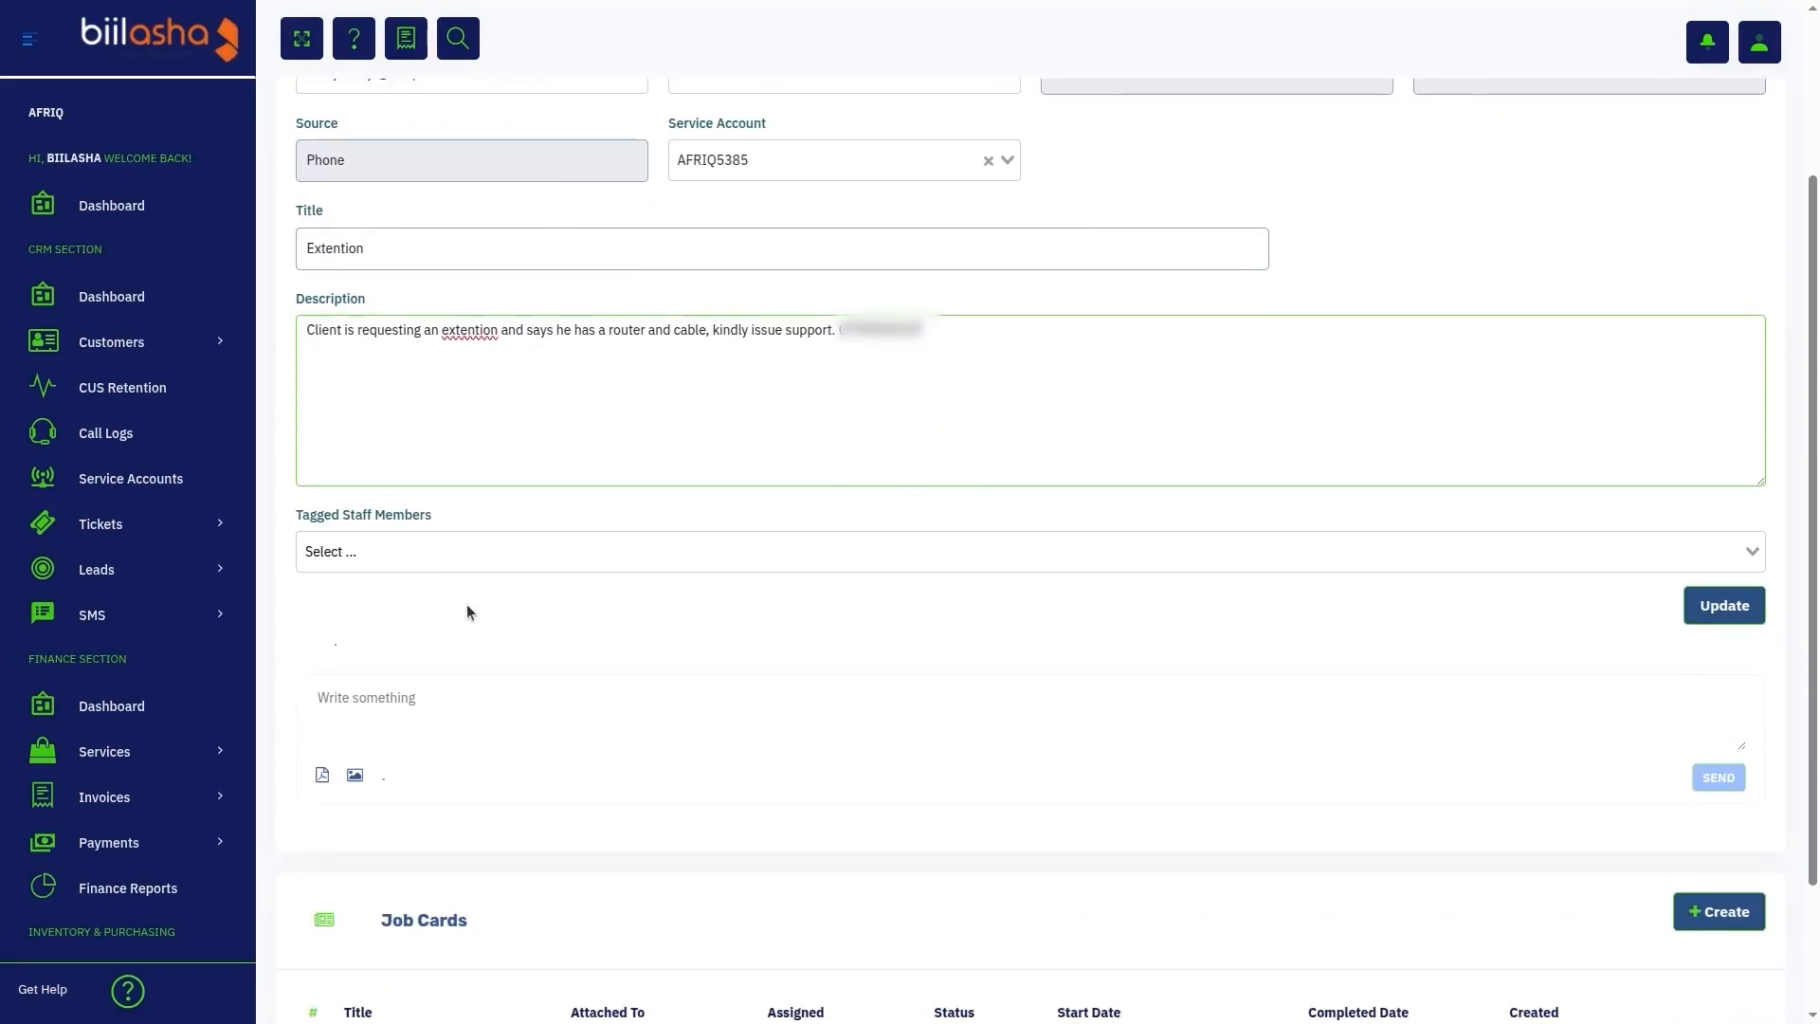
click(536, 552)
scroll(533, 787, down, 2)
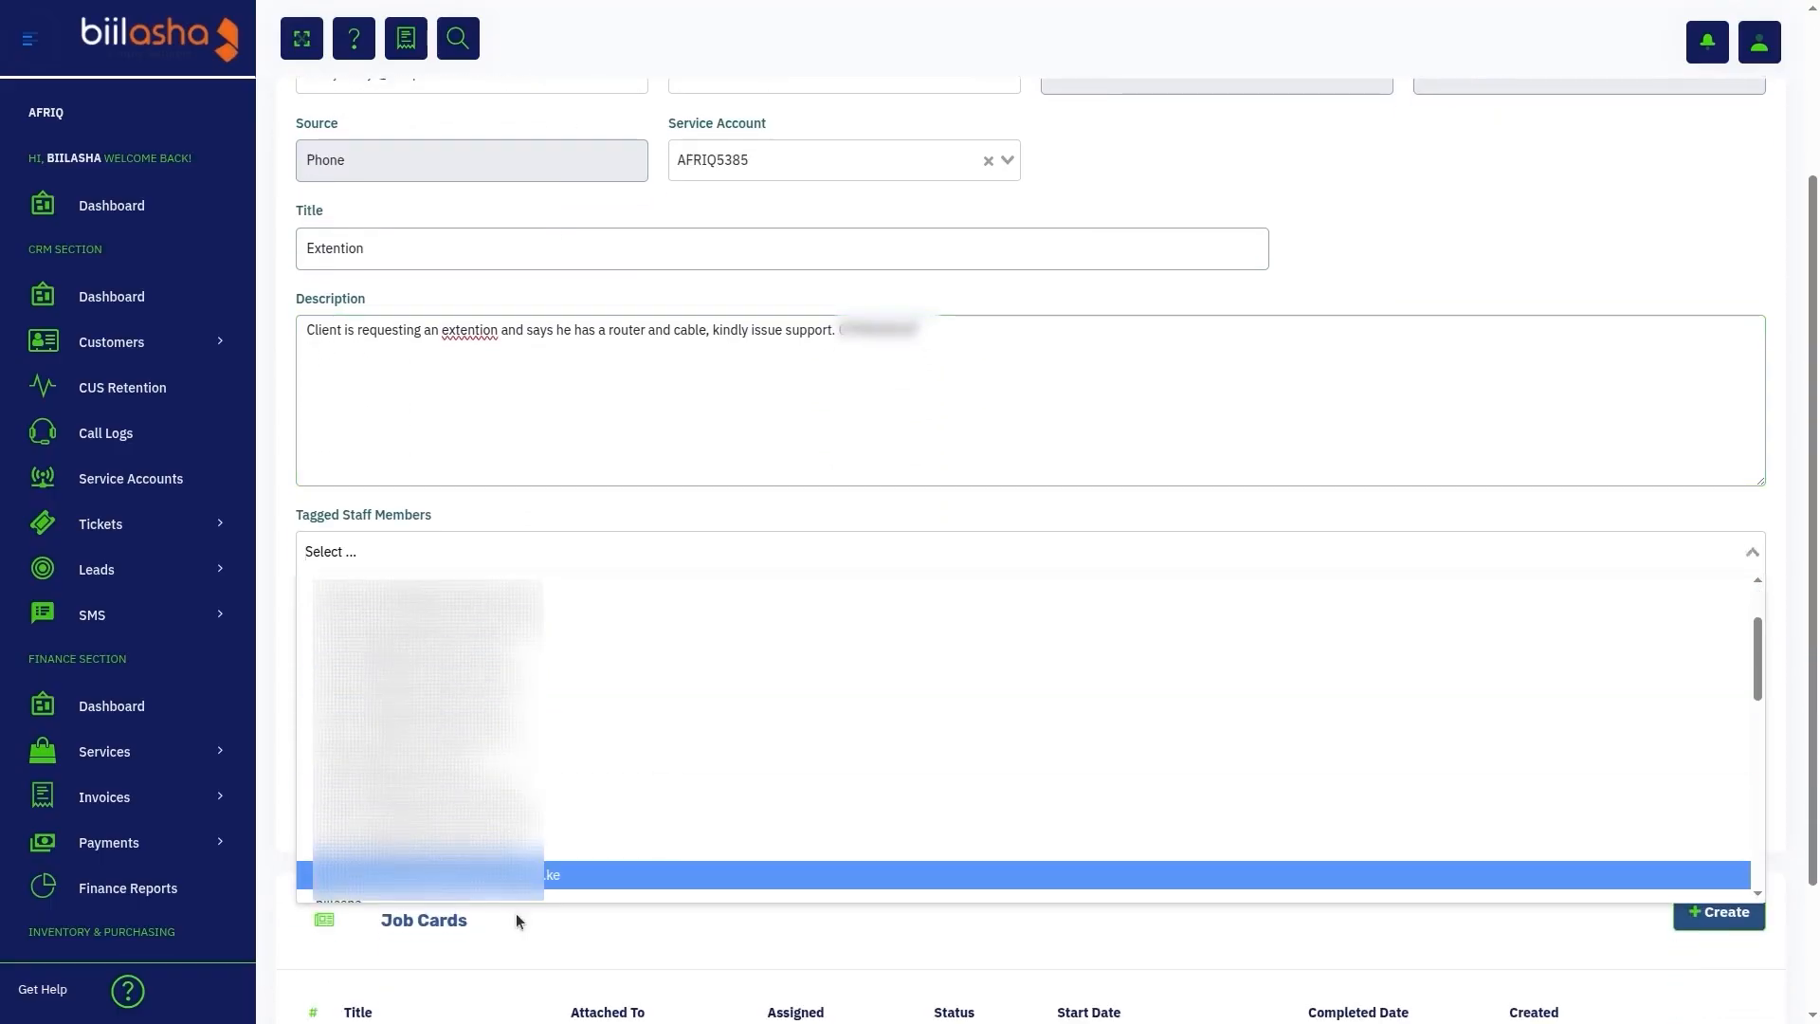
scroll(532, 791, down, 1)
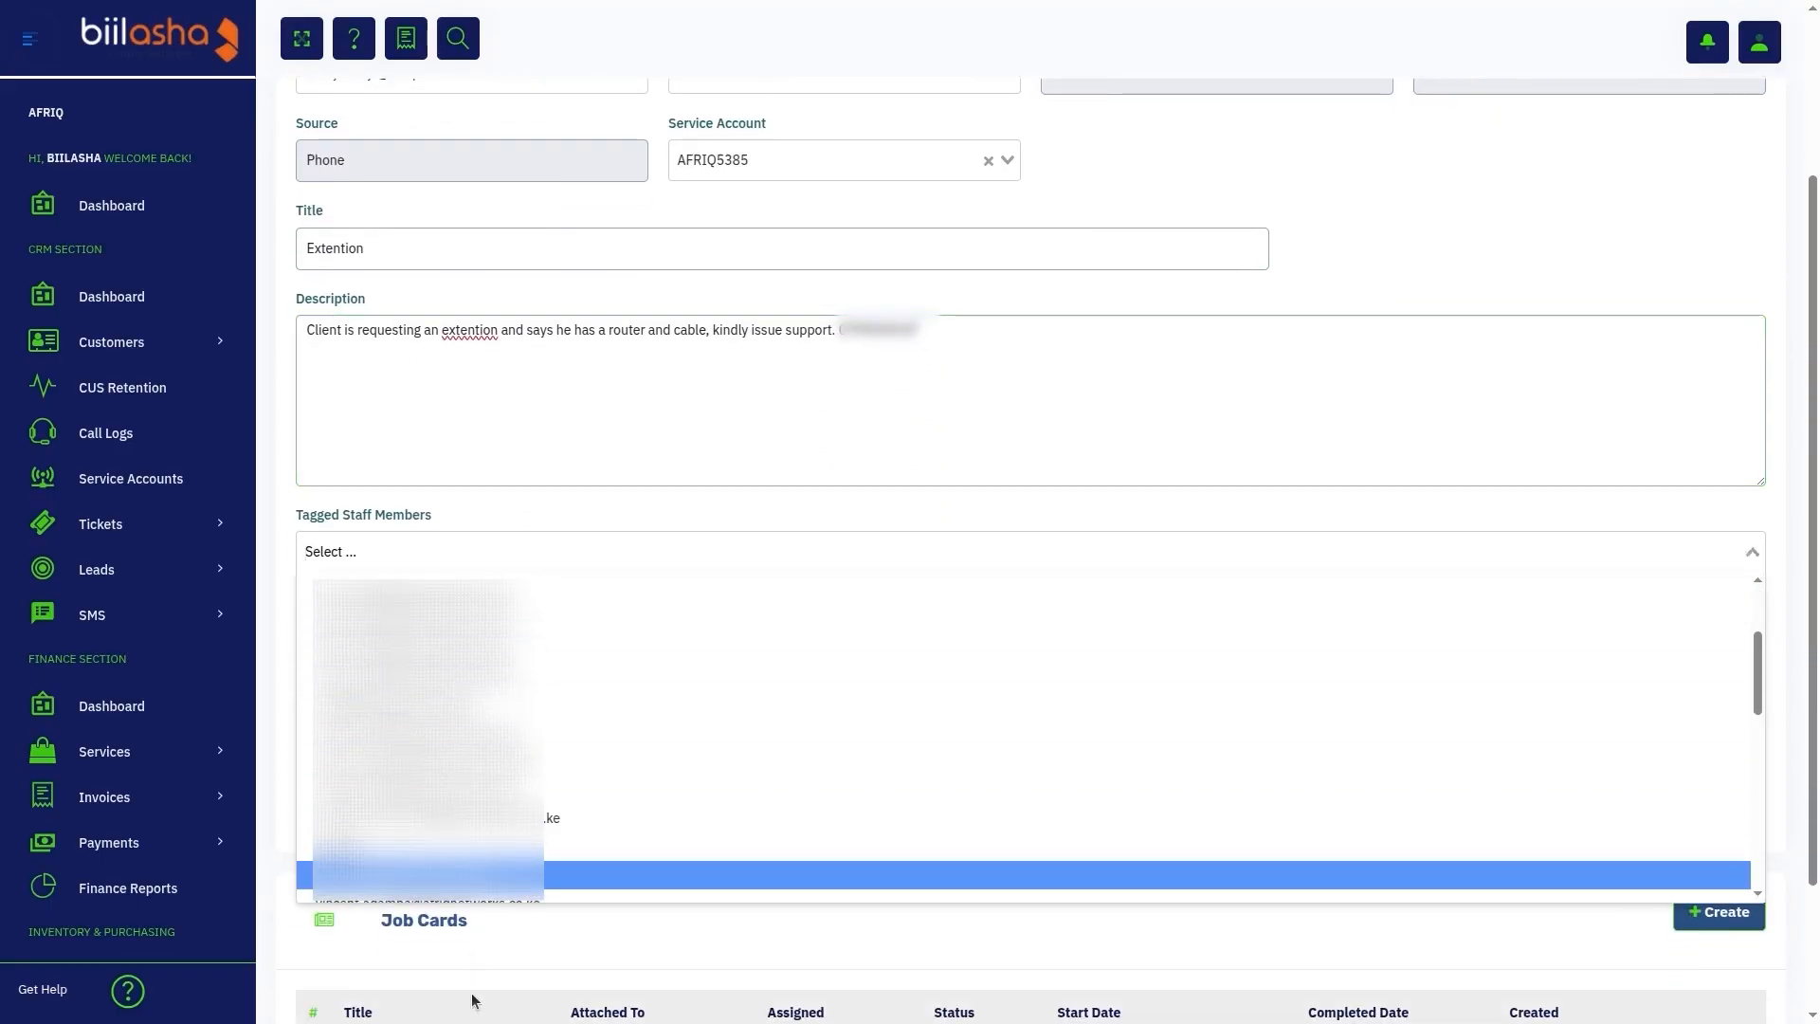
scroll(536, 858, down, 1)
scroll(670, 606, up, 1)
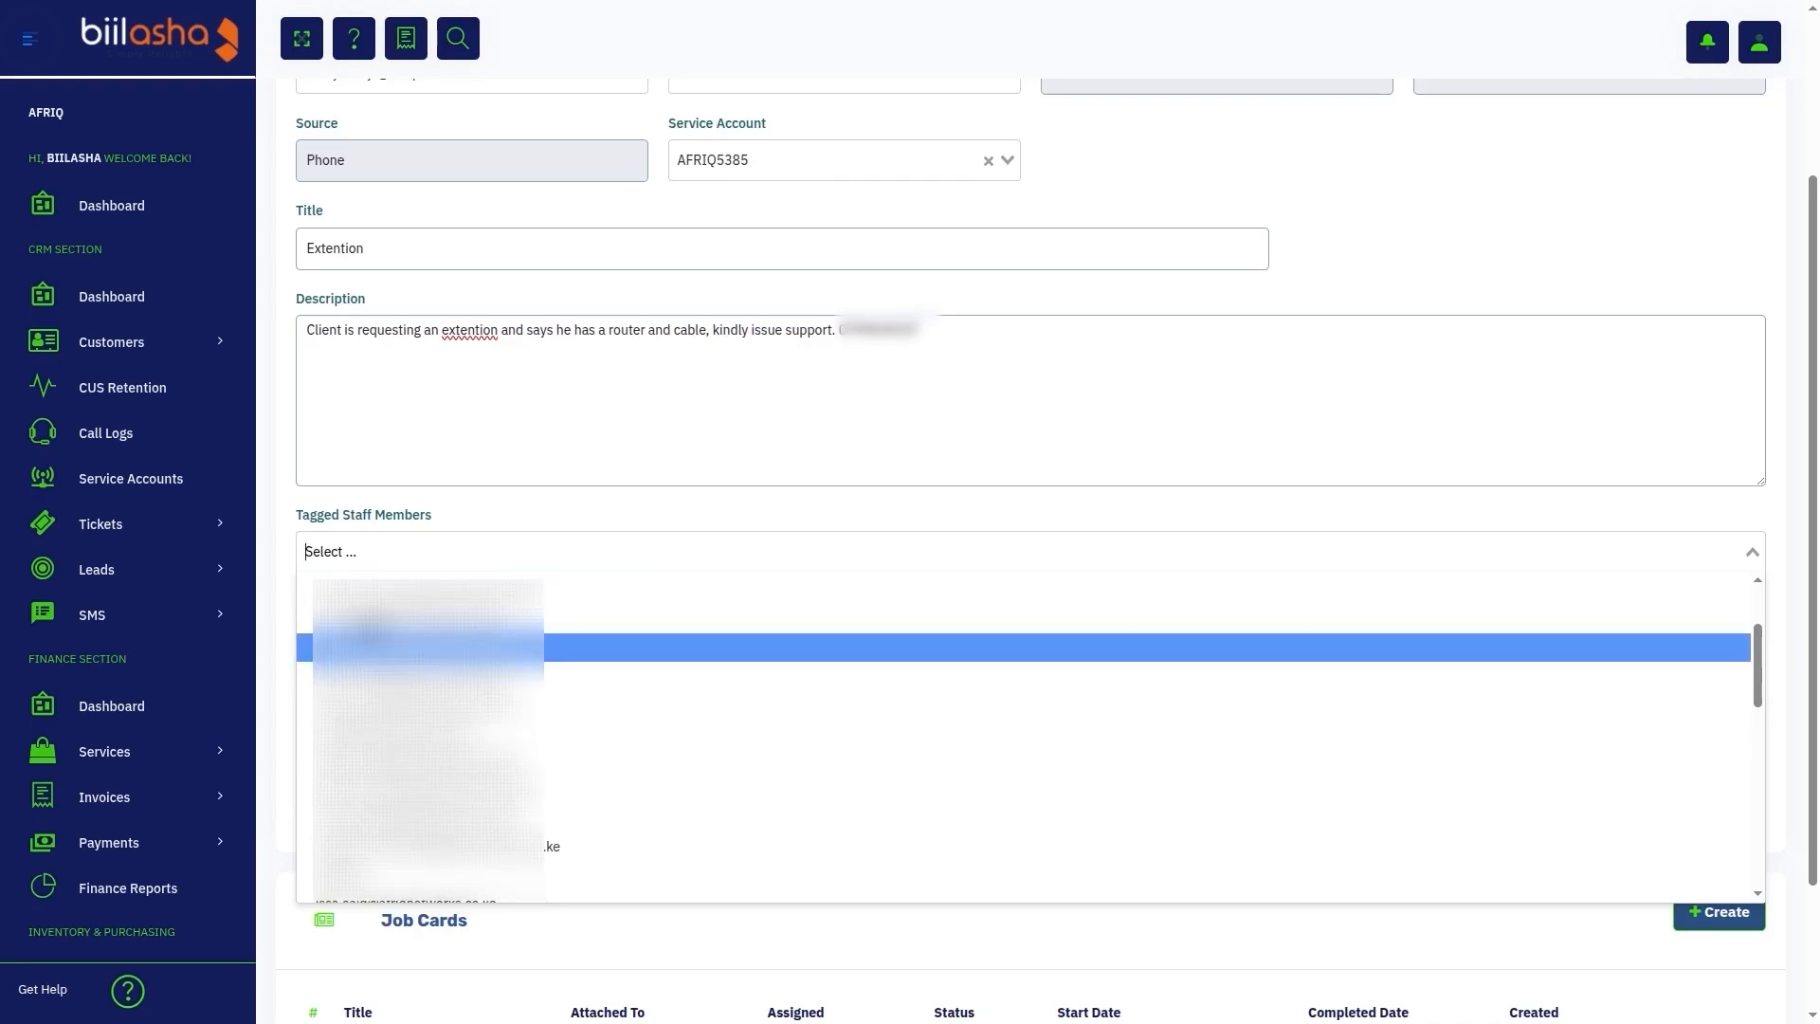
click(592, 418)
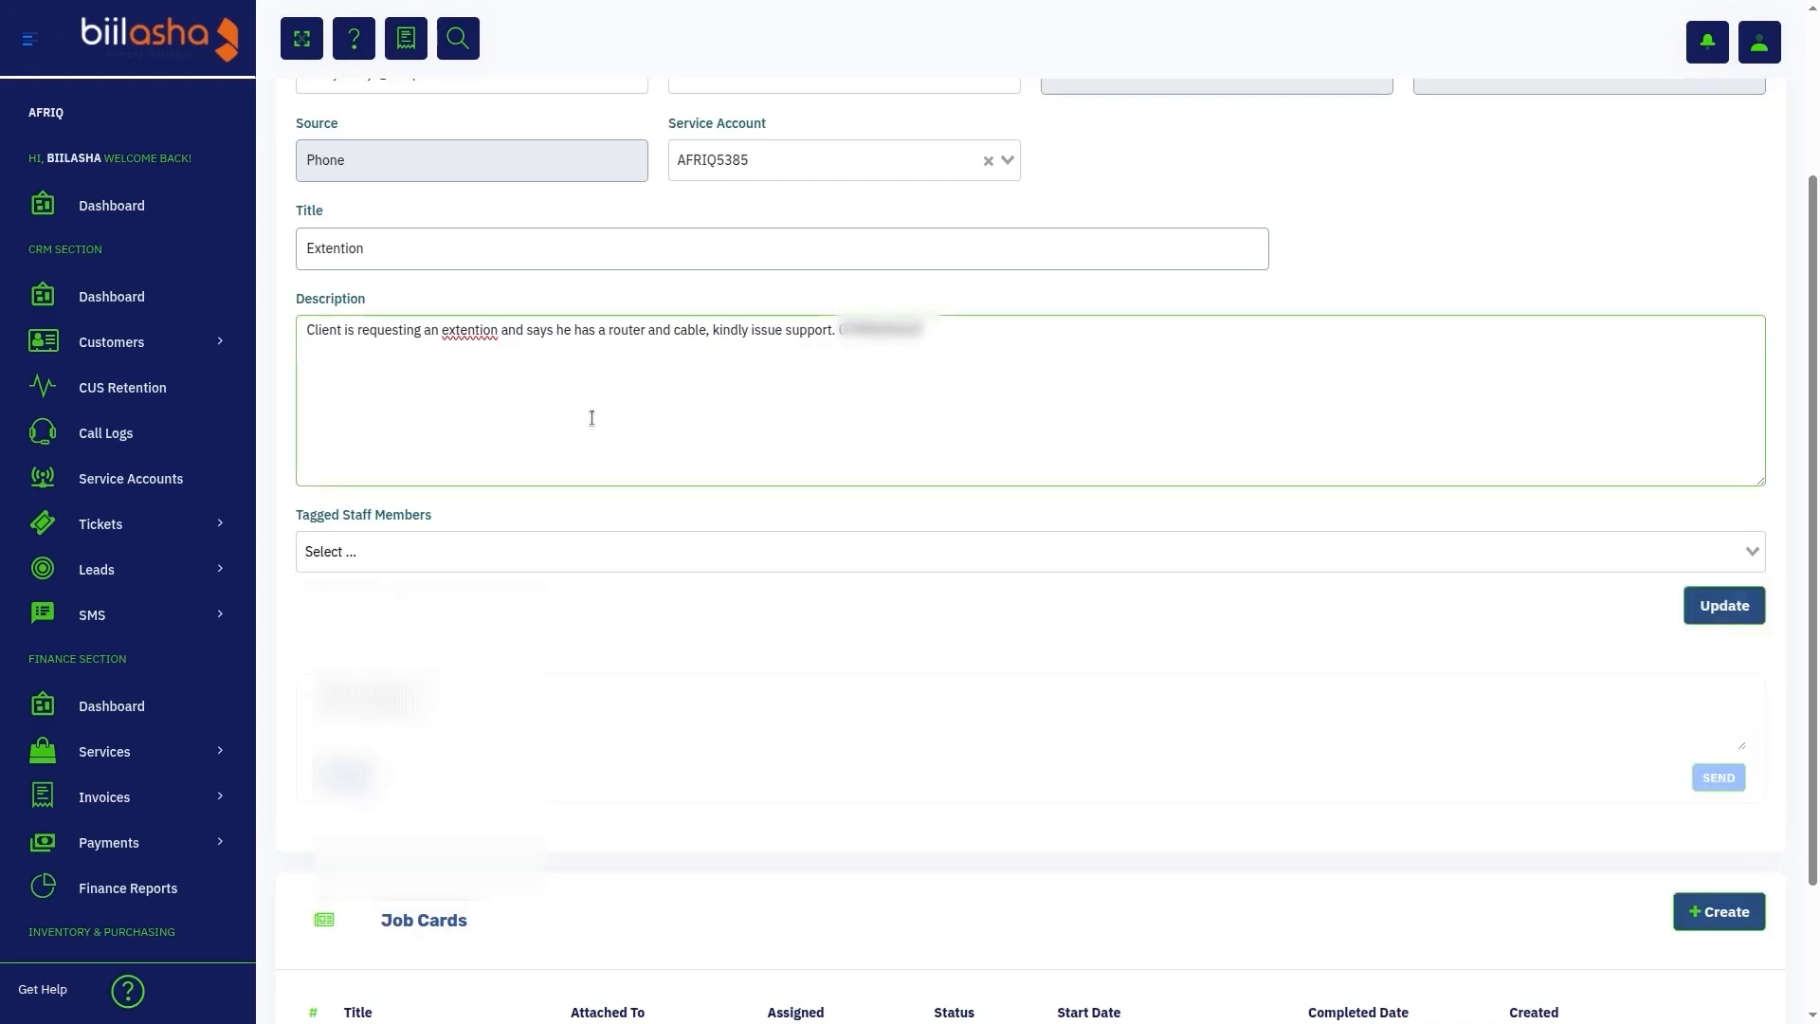
click(541, 716)
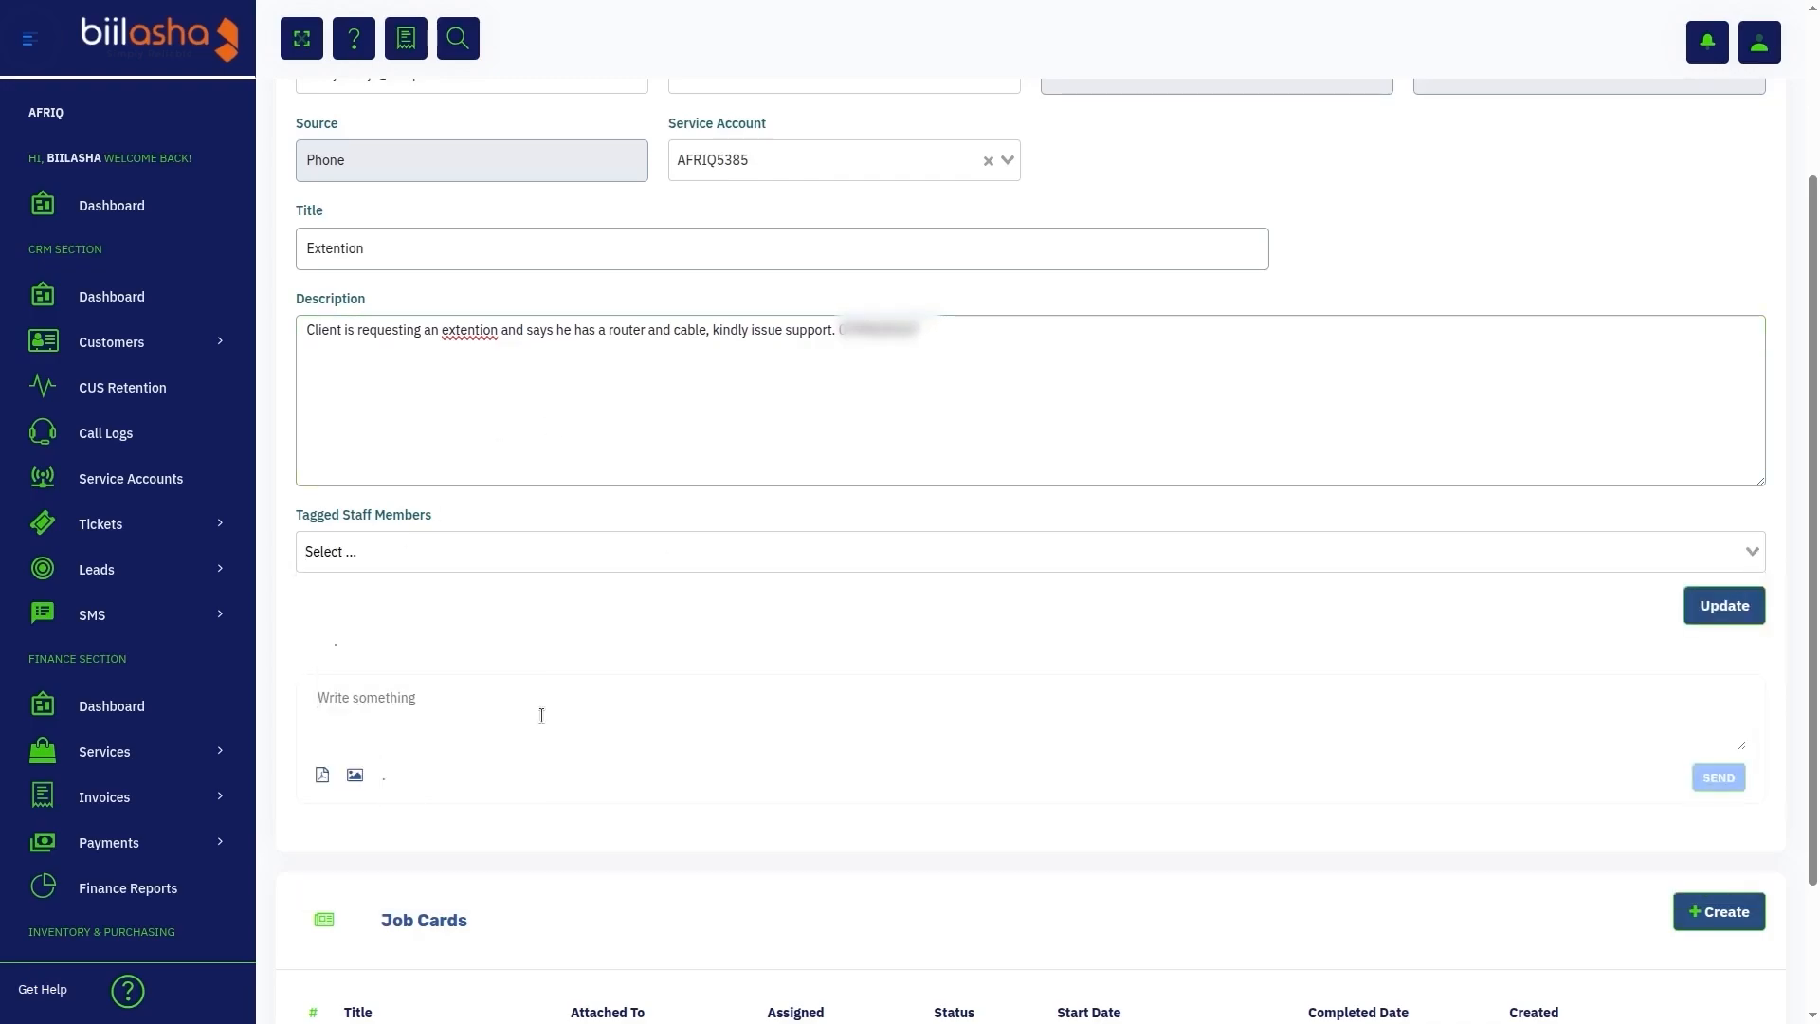
Open the ticket's job card JB-1599 and expand its Extension task to review labour, hardware, consumables and comments.
scroll(541, 715, down, 2)
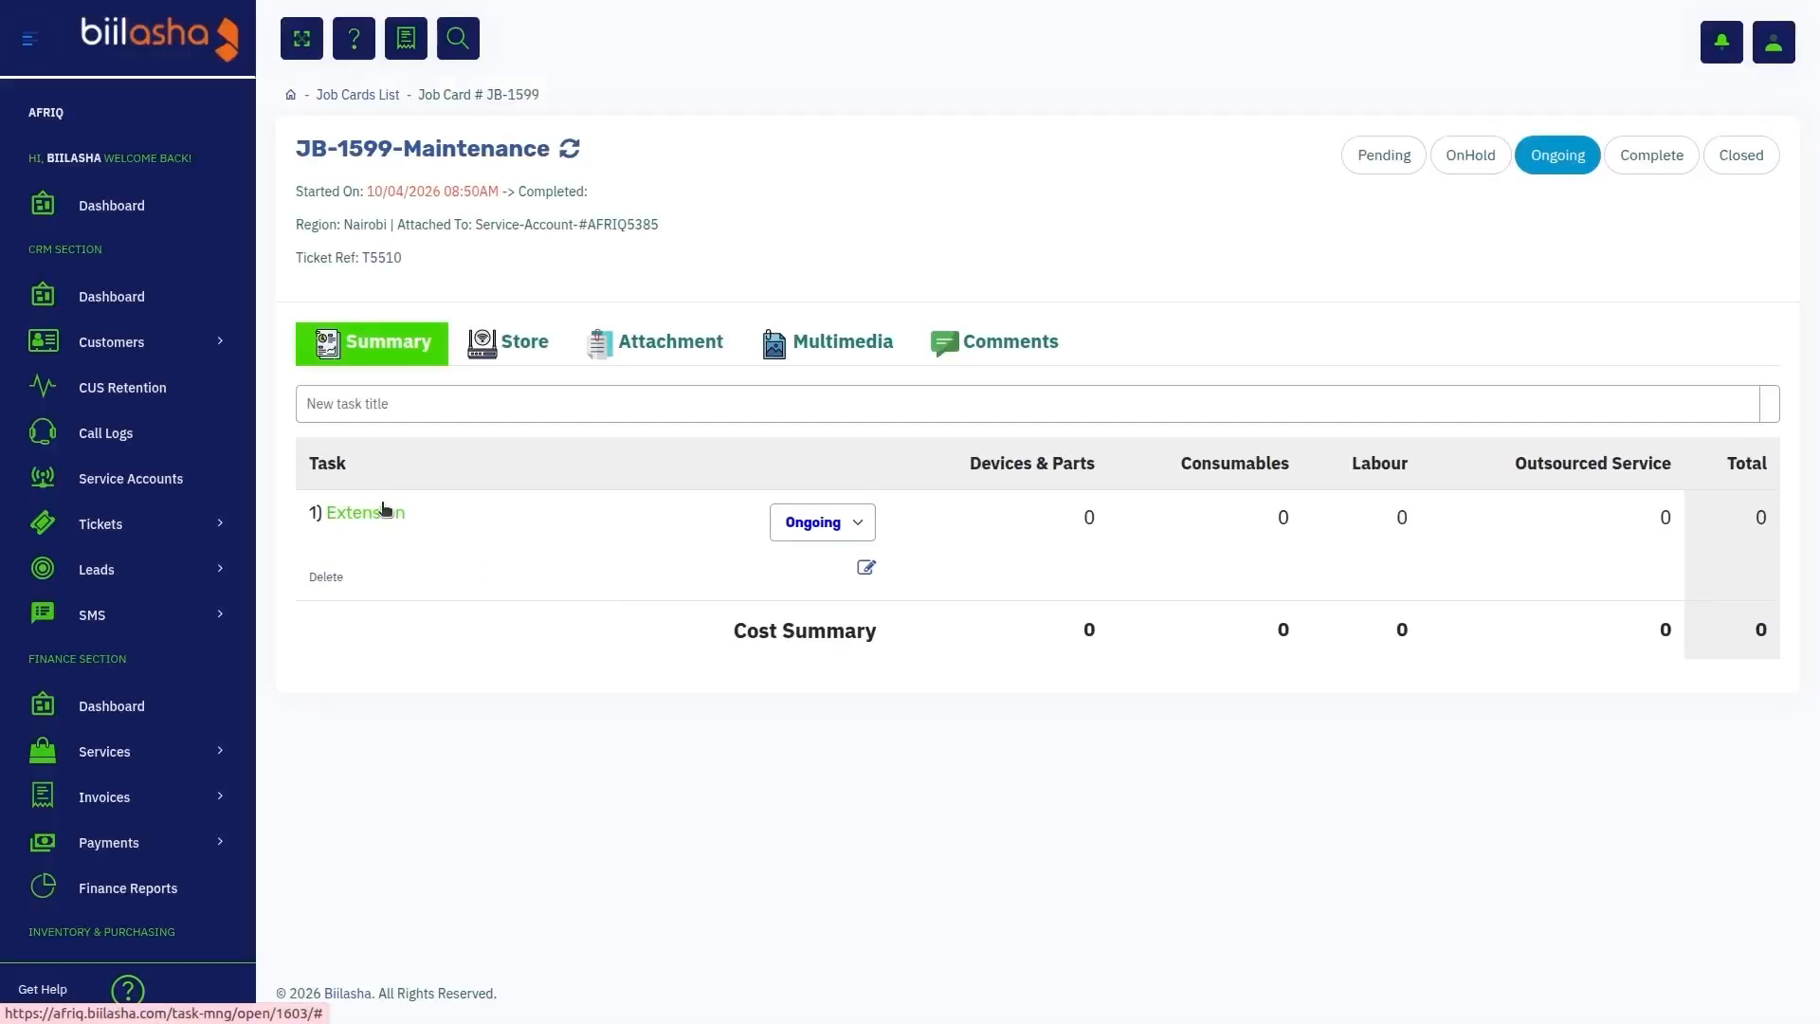
click(393, 512)
scroll(483, 814, down, 1)
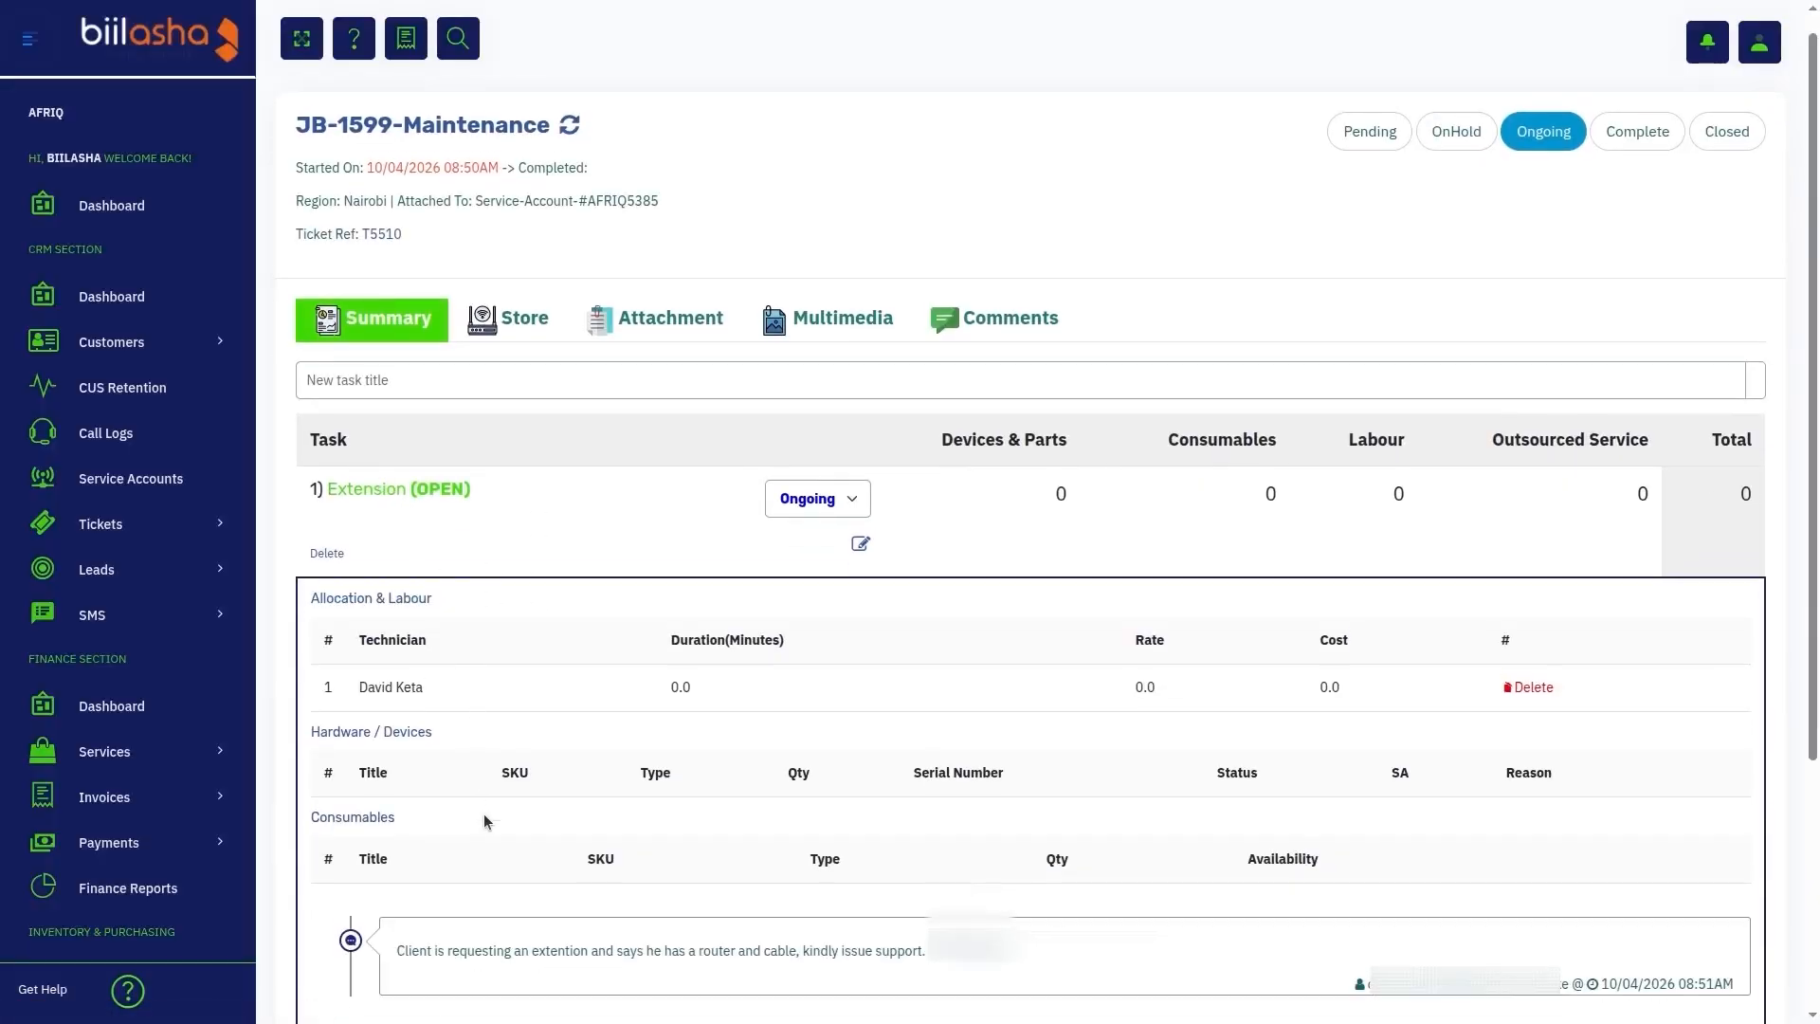
scroll(483, 813, down, 1)
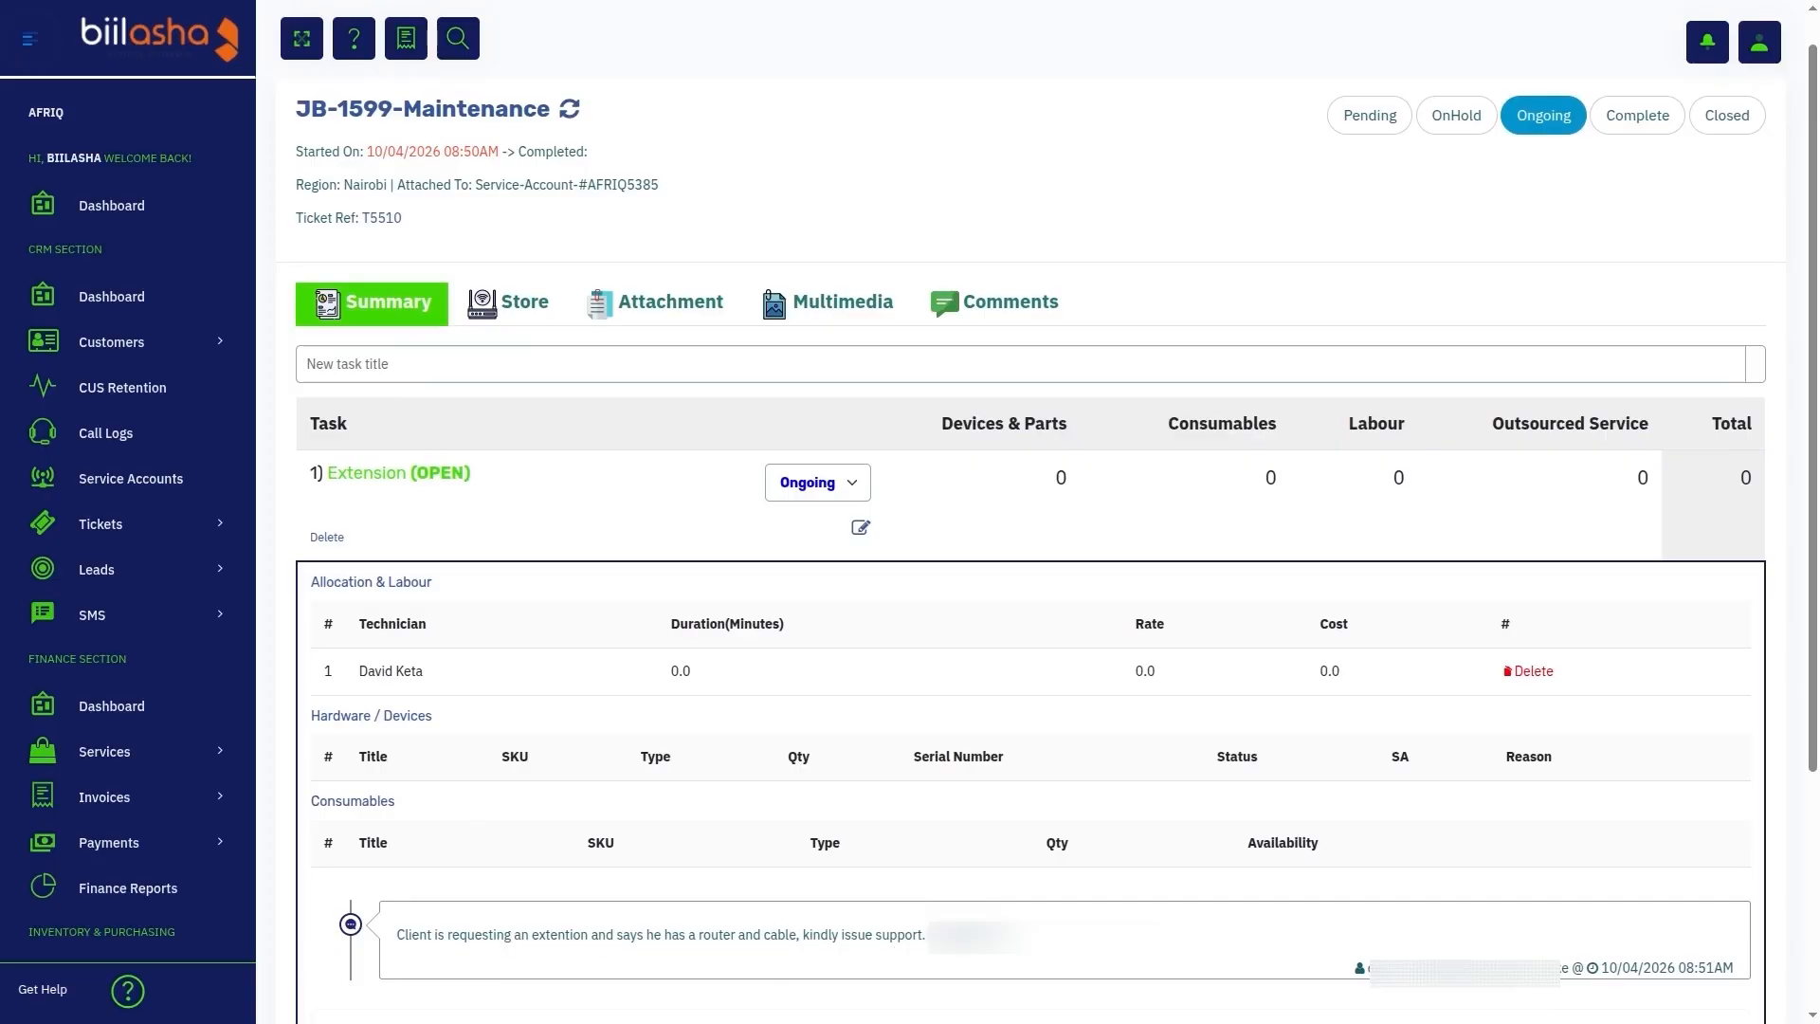
scroll(963, 945, up, 1)
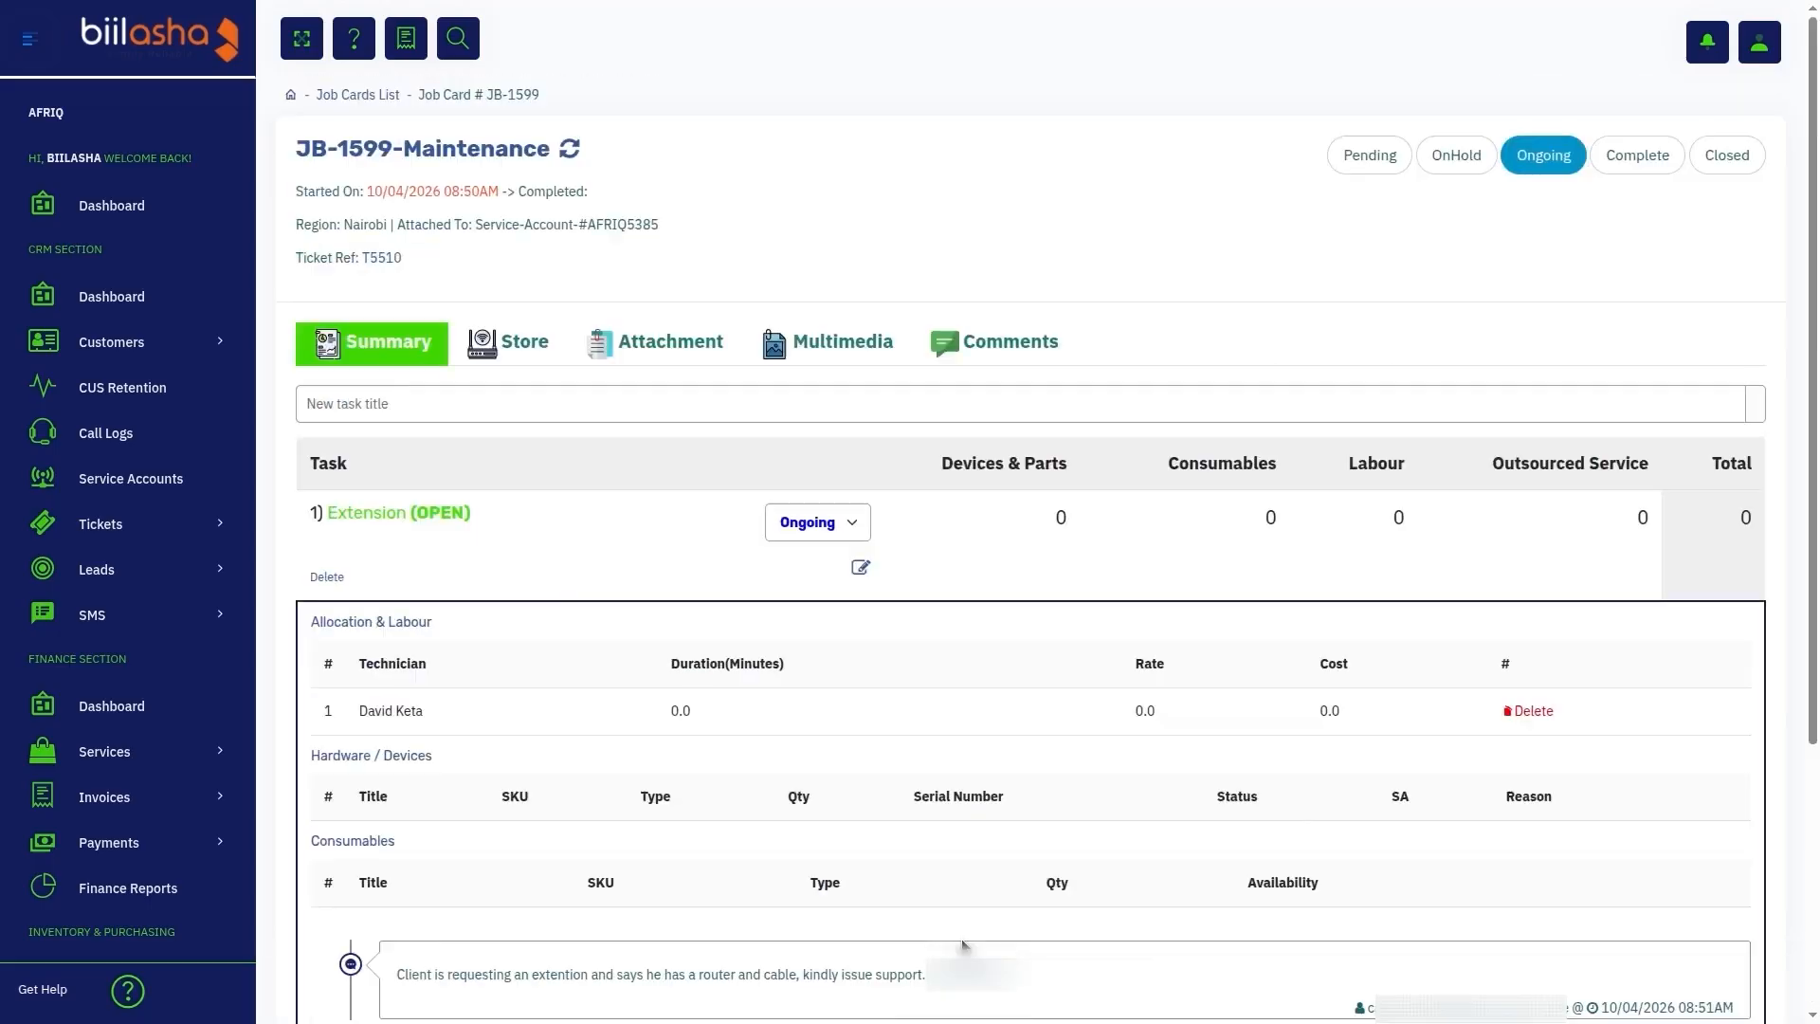
Return to ticket T5510 through the job card's ticket reference and review its details and Job Cards section.
click(381, 257)
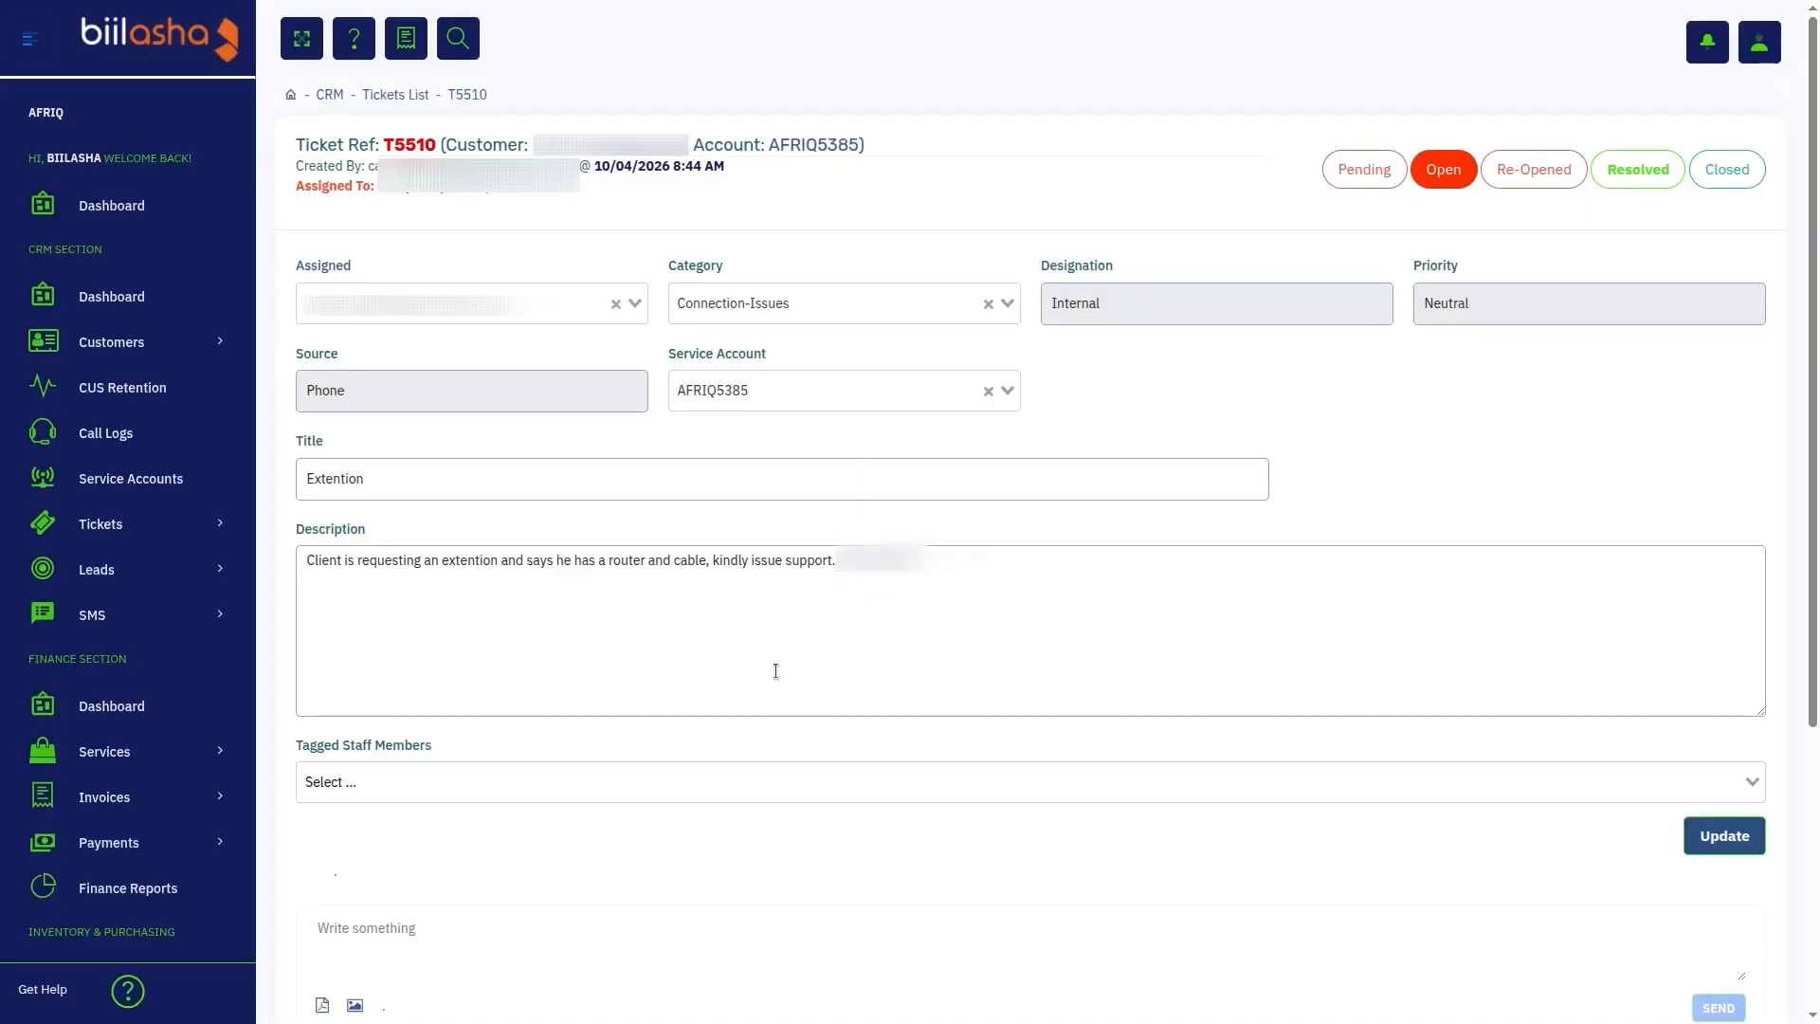
scroll(775, 670, down, 3)
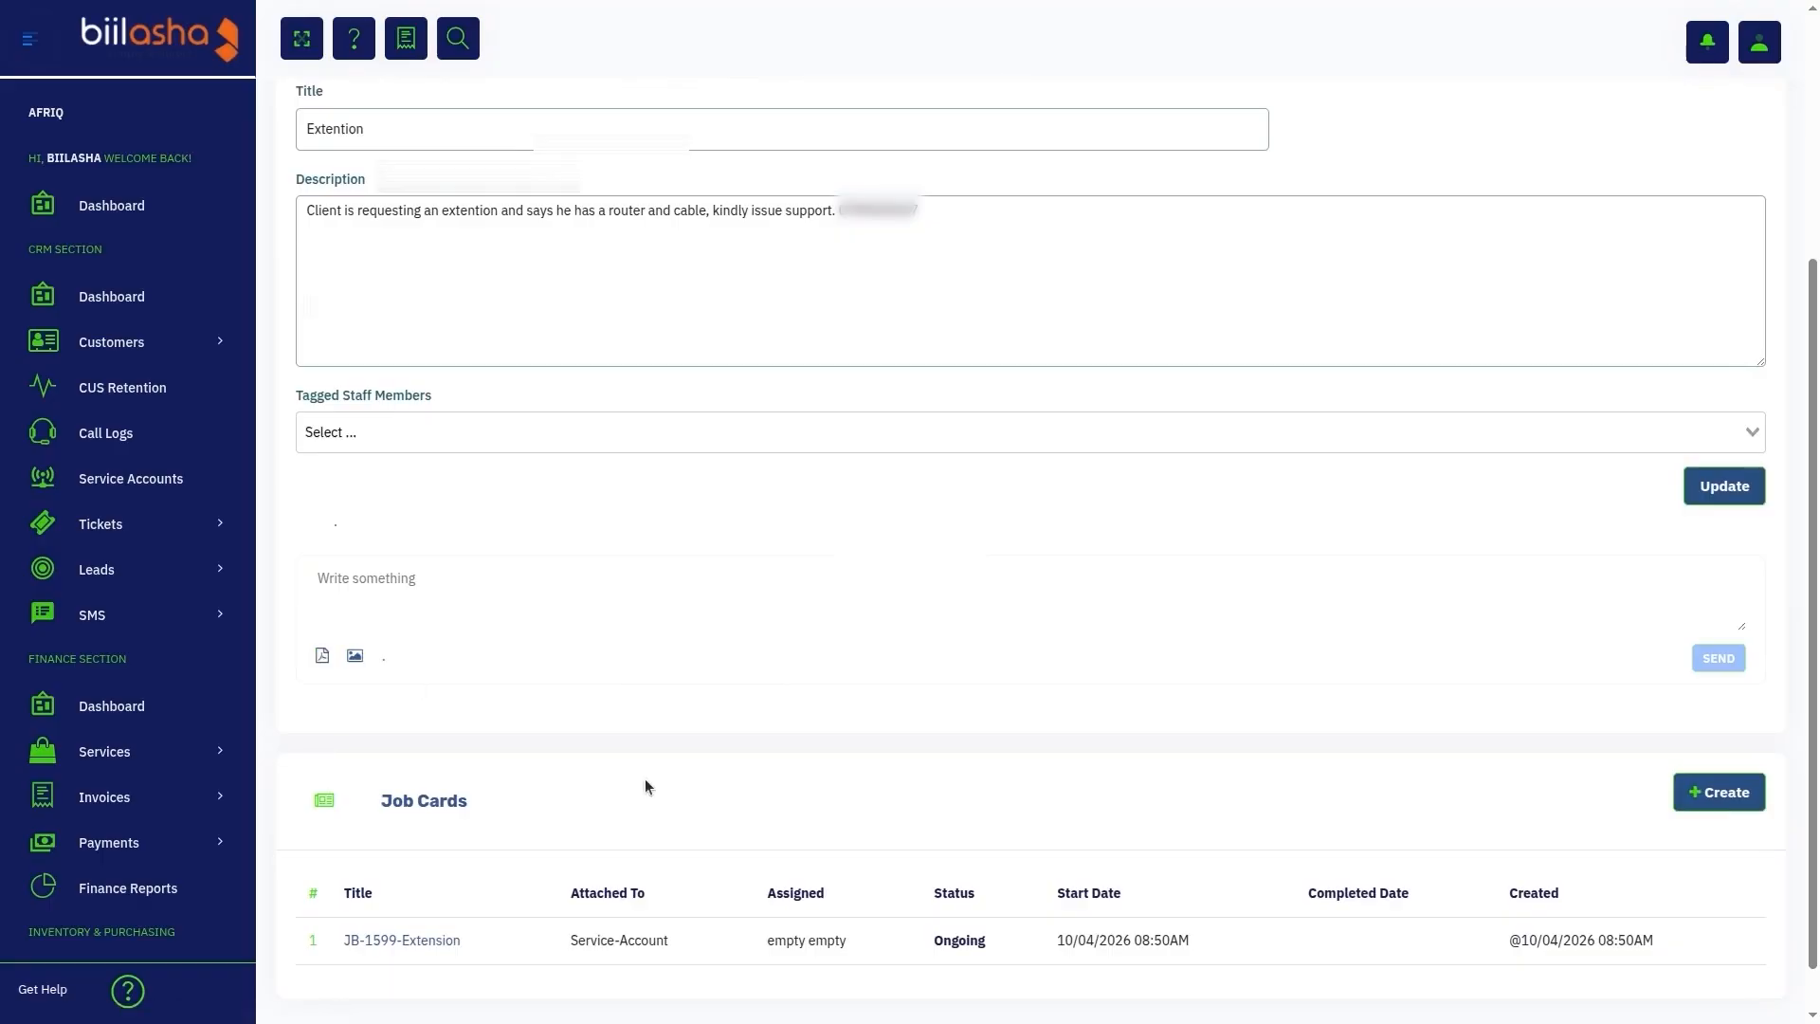
scroll(645, 781, up, 3)
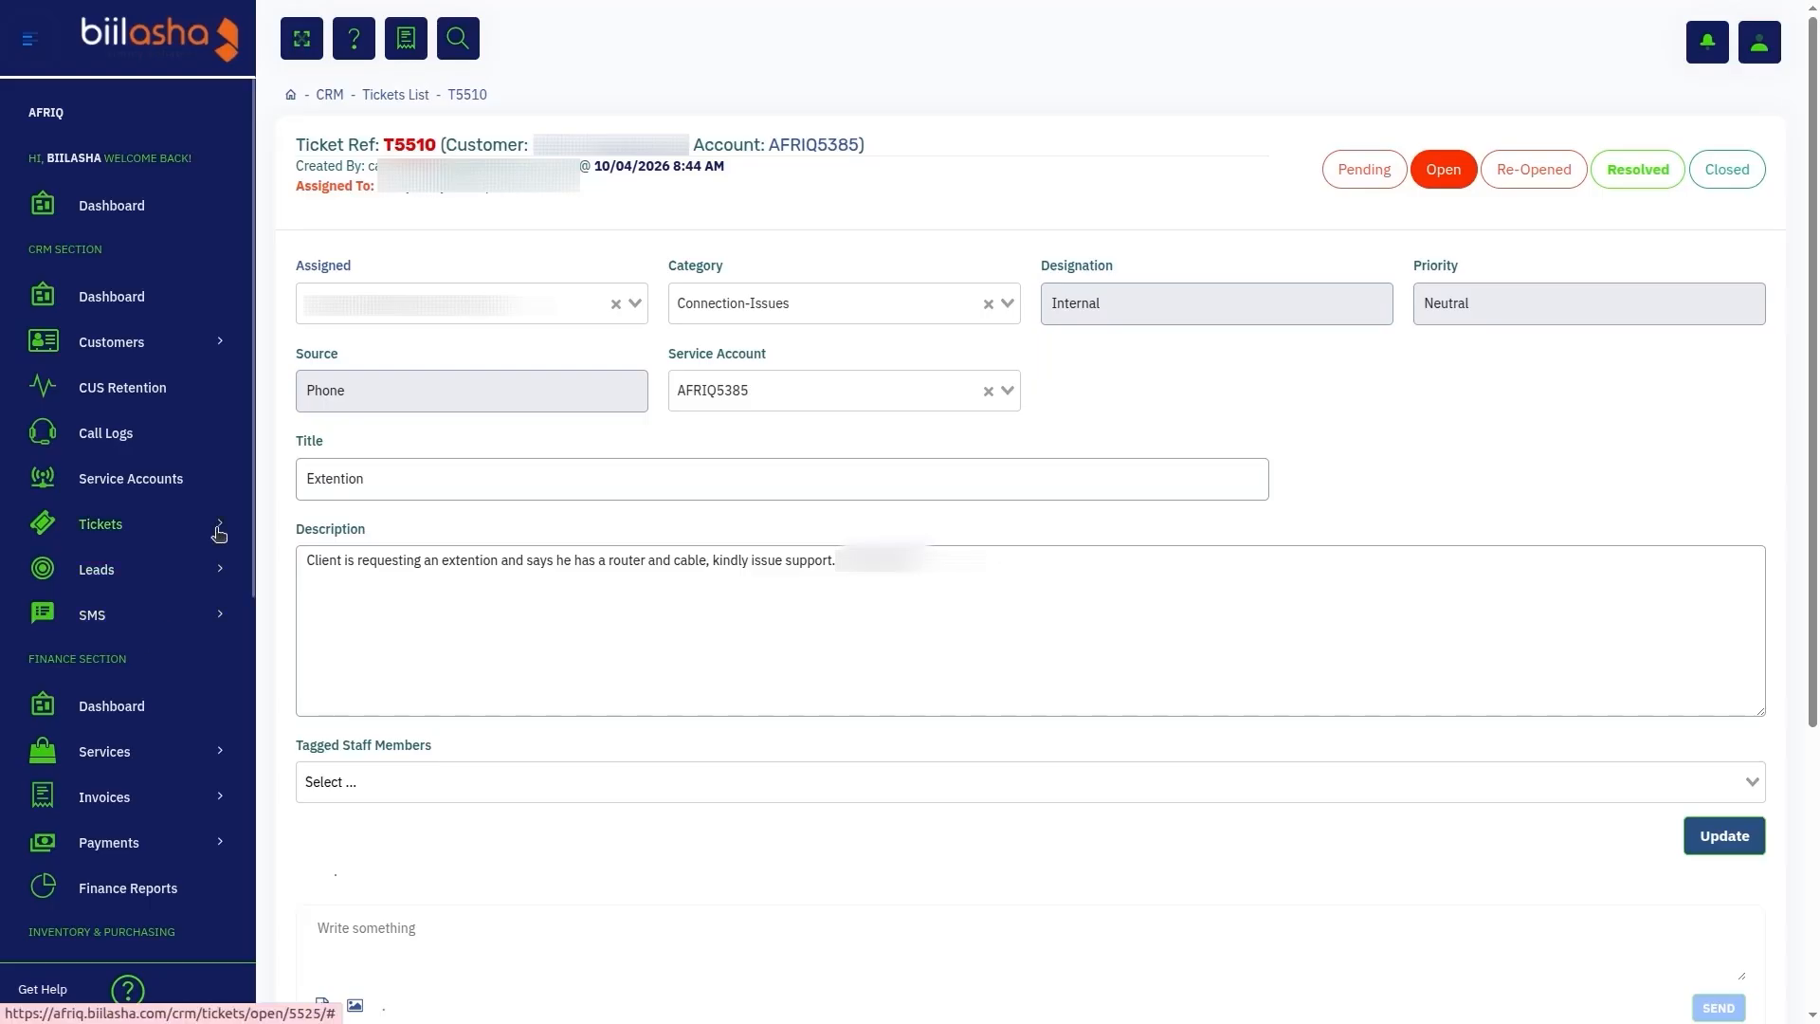
Open the ticket categories, view the priority options in a new category form, and cancel the form.
click(103, 523)
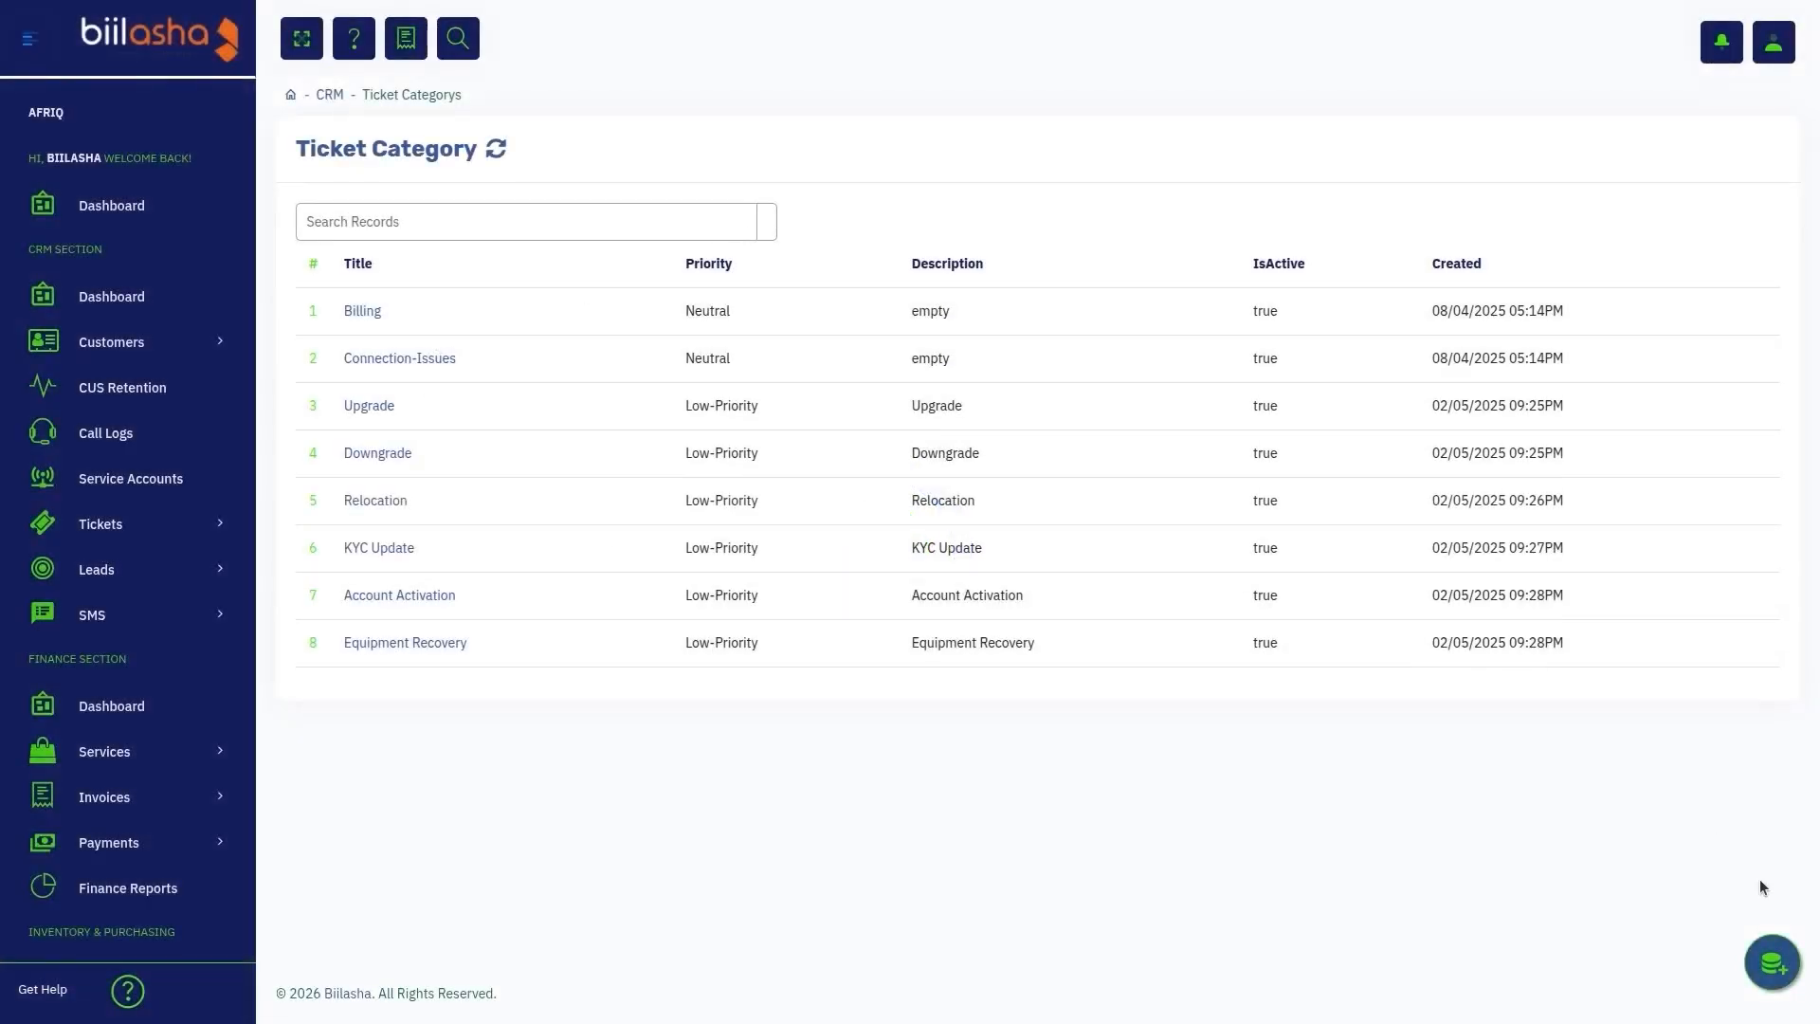
click(1772, 962)
click(1104, 161)
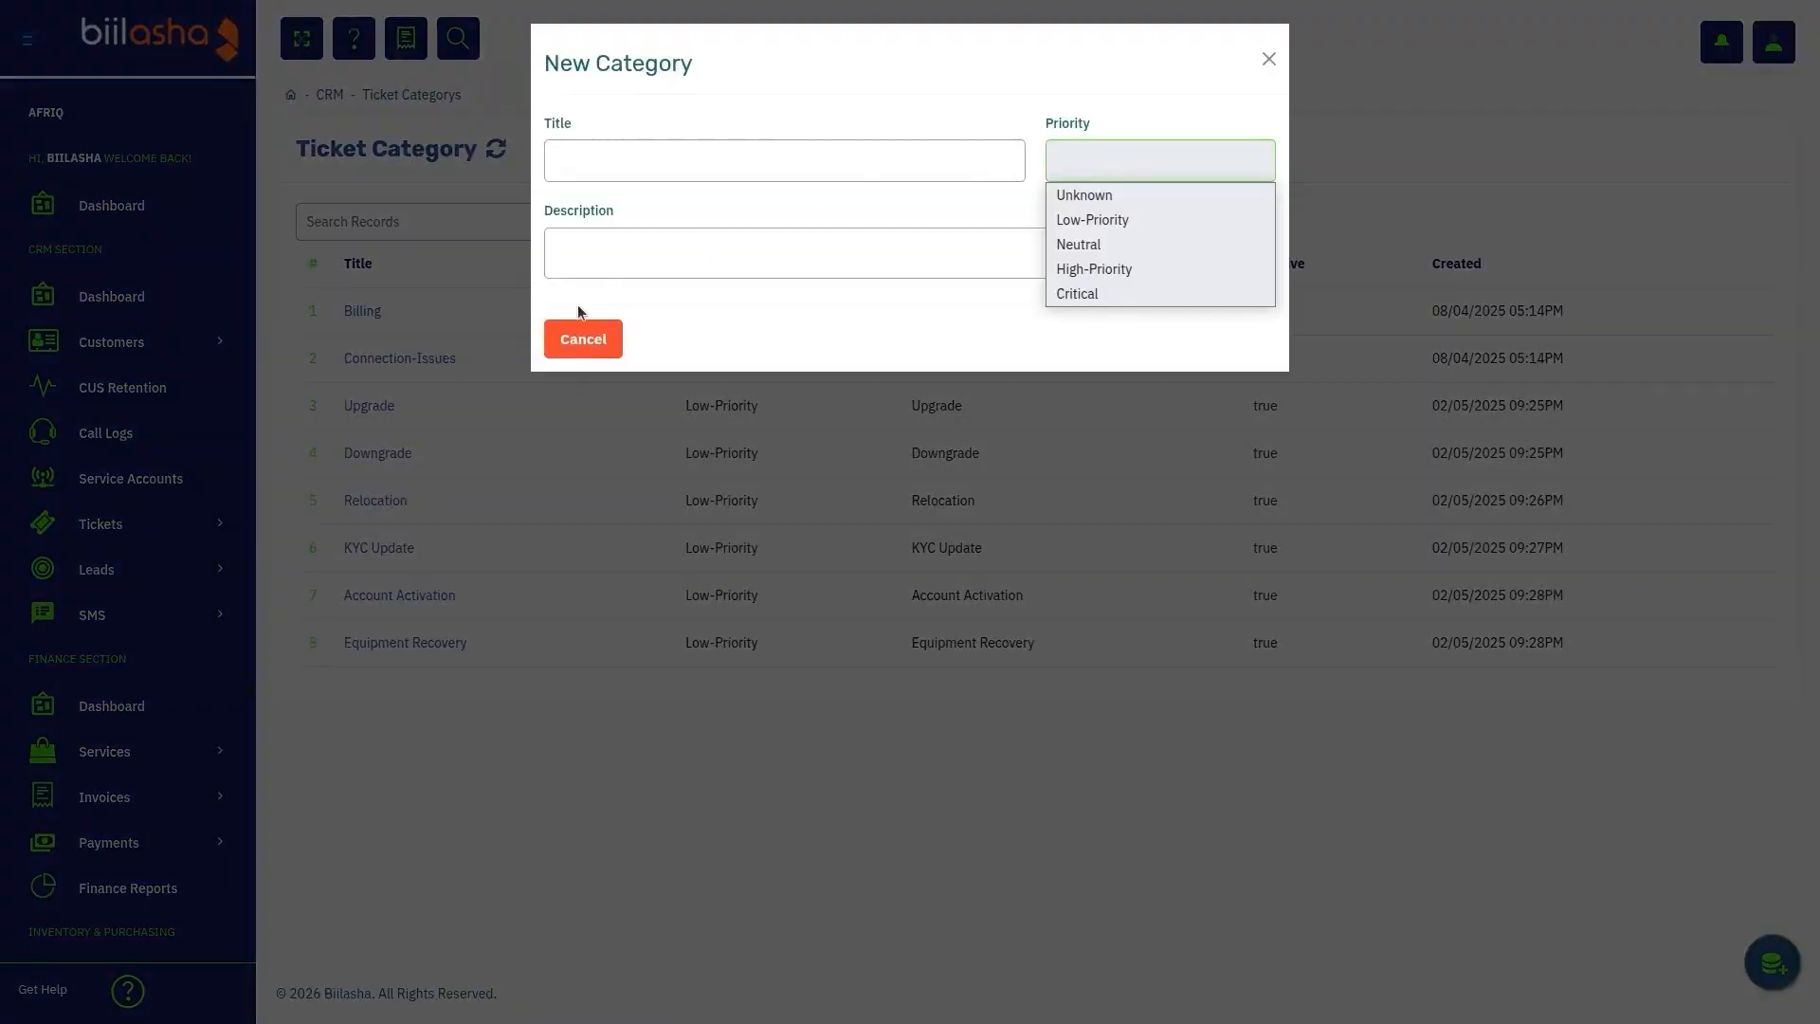
click(556, 339)
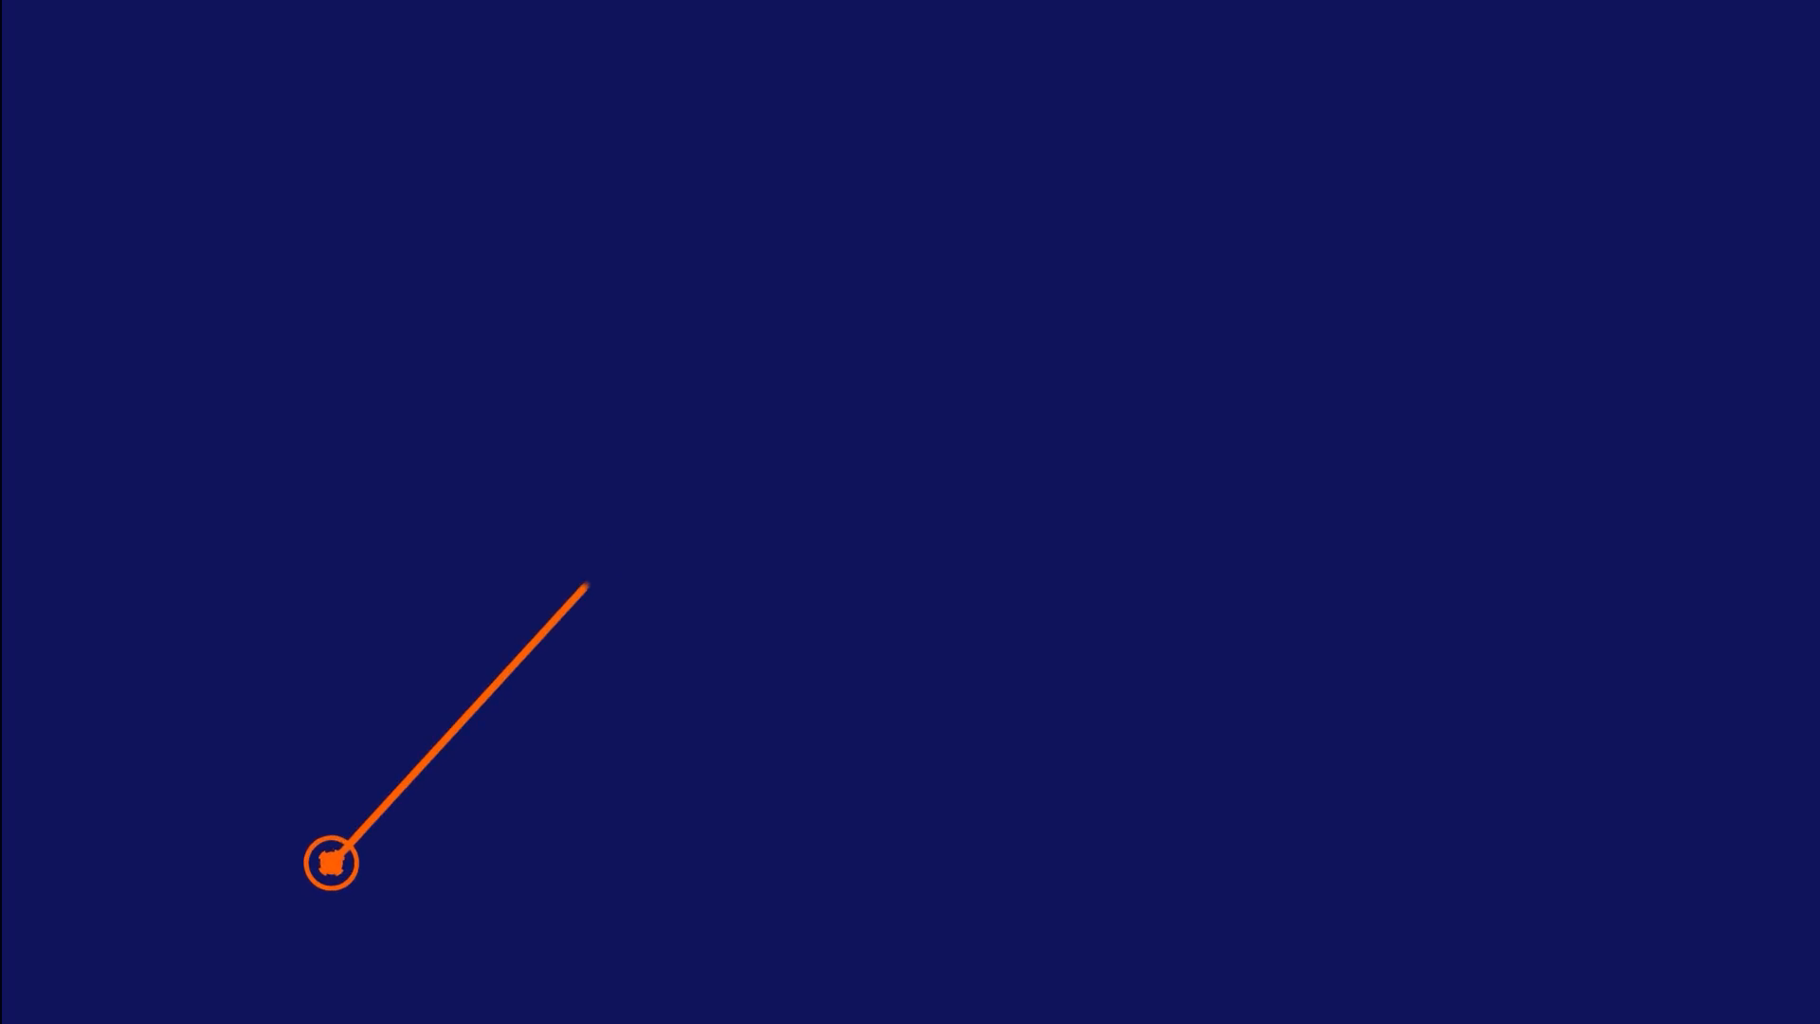